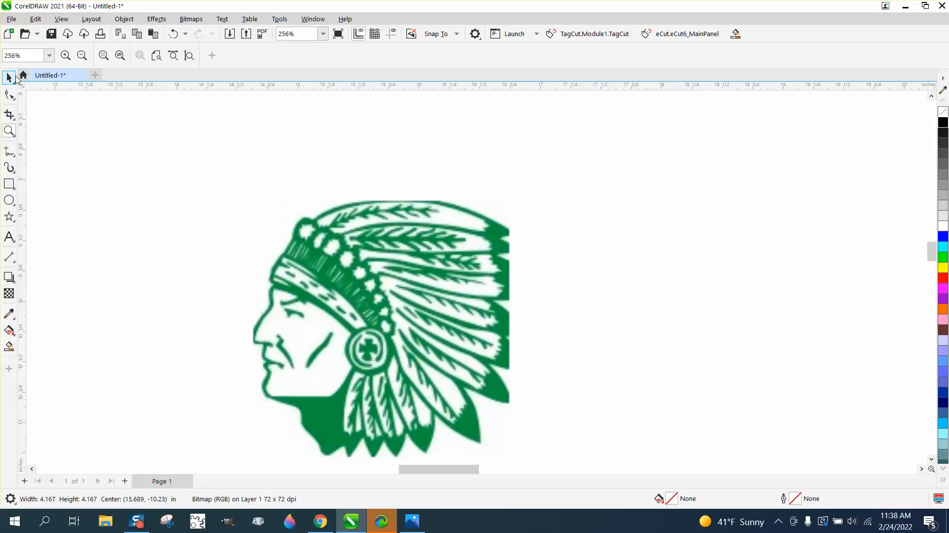
- Move the green chief-head bitmap slightly up and to the left, leaving it selected
click(9, 77)
scroll(396, 232, down, 1)
drag(395, 254, 378, 236)
click(384, 252)
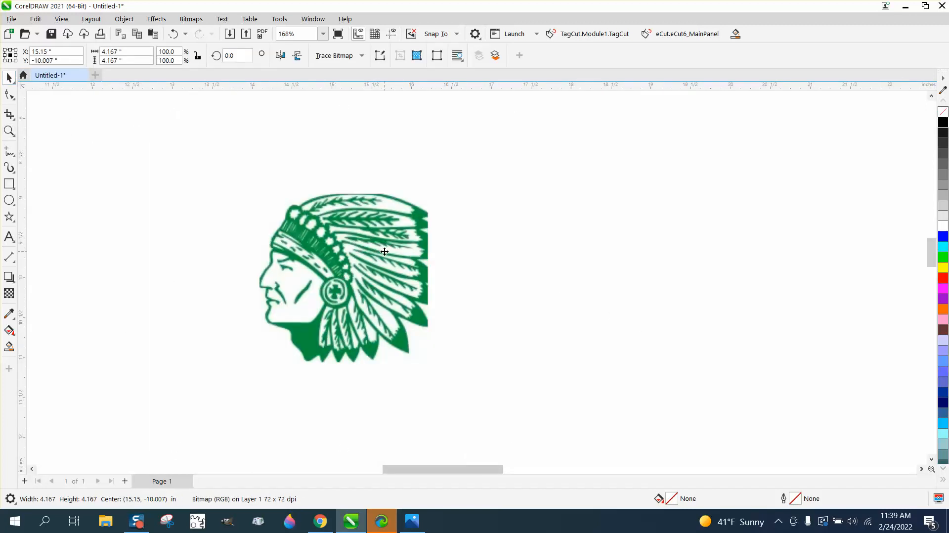
click(335, 242)
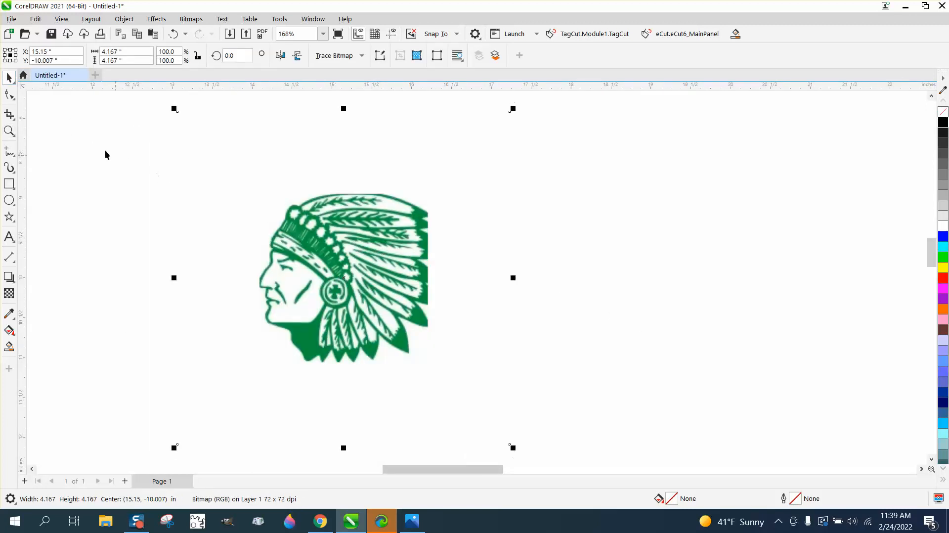
- Crop the selected bitmap closely around the green chief head, to about 2.5 by 2.39 inches
click(9, 115)
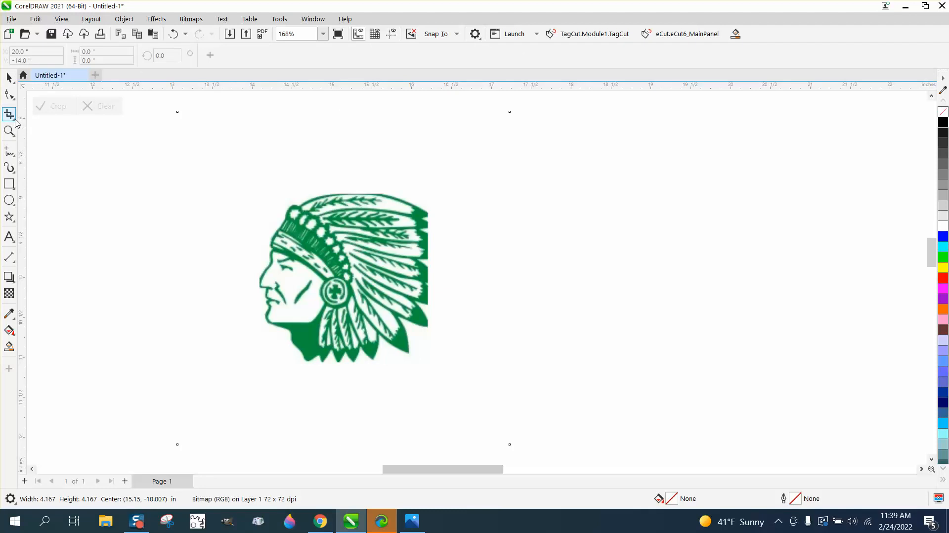
click(14, 119)
click(39, 118)
drag(245, 185, 444, 375)
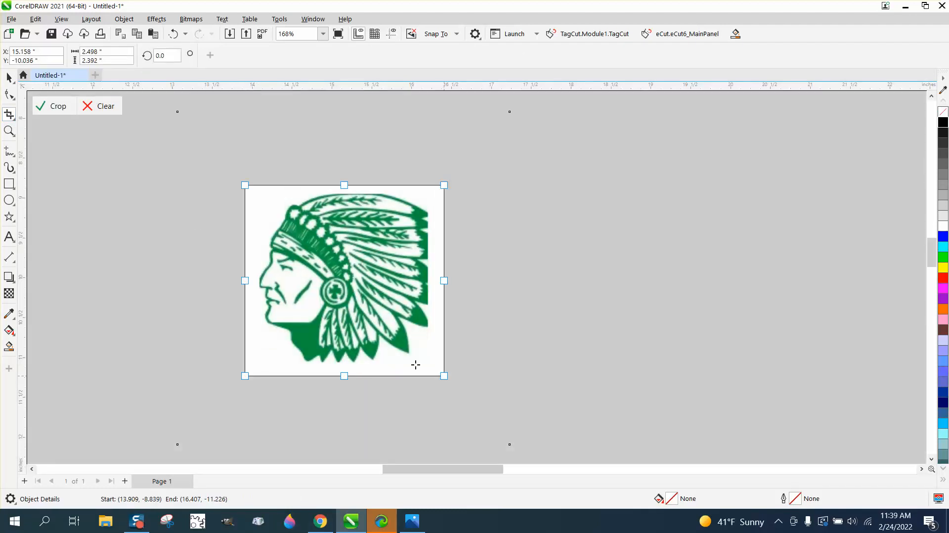
click(52, 106)
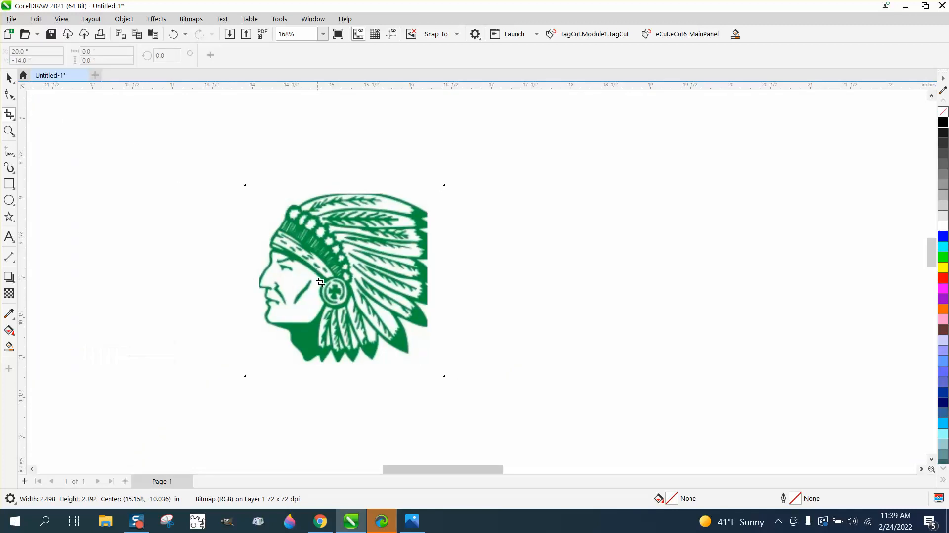
- Place the cropped chief bitmap above the yellow rectangle and the traced green chief group directly to its right
click(9, 77)
scroll(218, 201, down, 1)
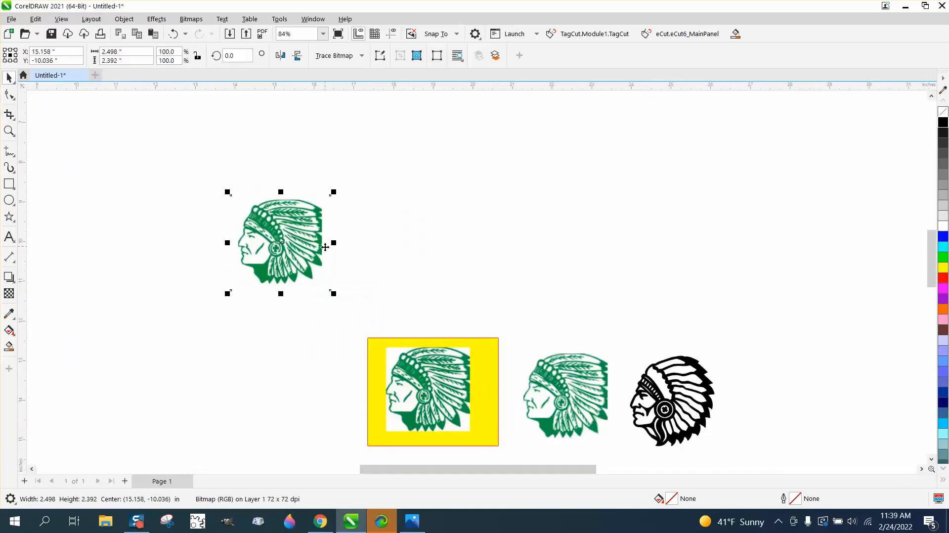
drag(300, 238, 397, 259)
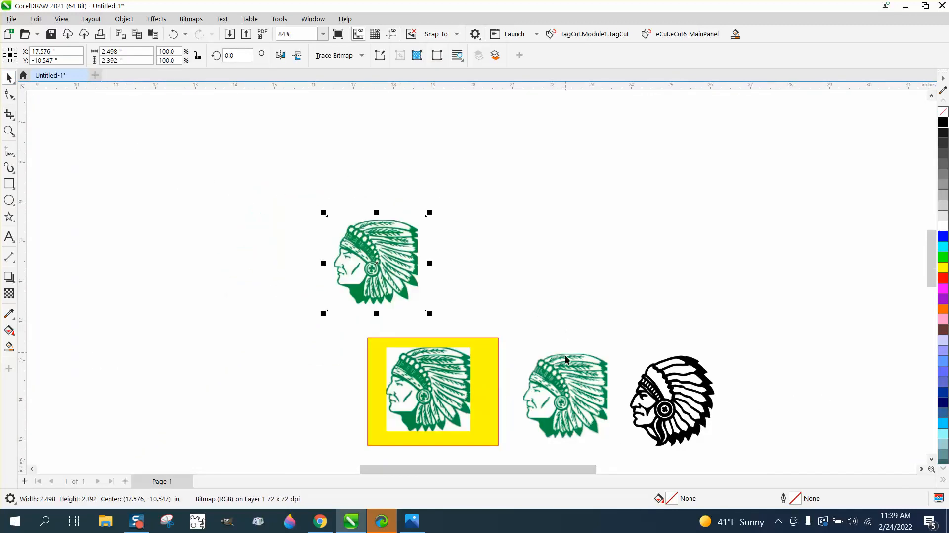
mouse_move(566, 360)
mouse_down()
mouse_move(494, 225)
mouse_move(477, 227)
mouse_up()
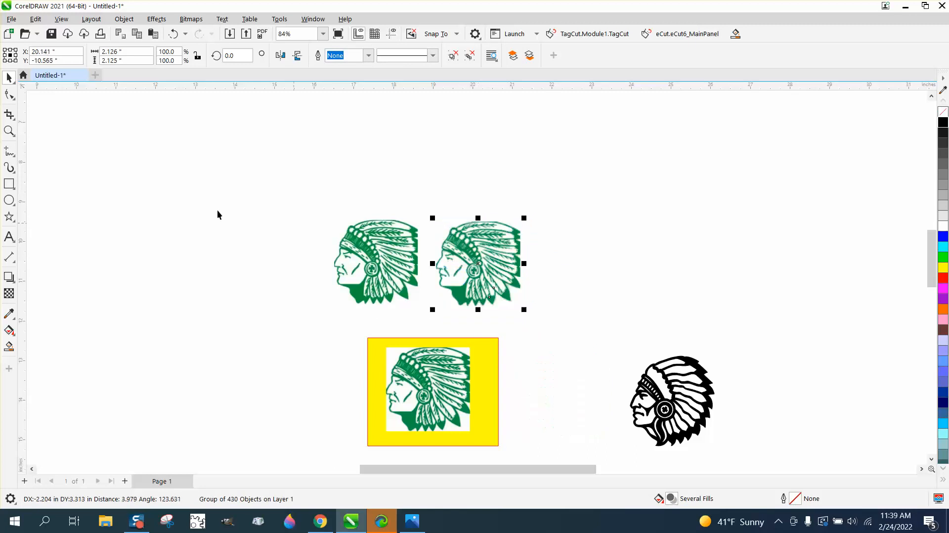
- Examine the shape edges and color layers of the traced green chief group up close
key(z)
drag(418, 209, 555, 286)
click(558, 358)
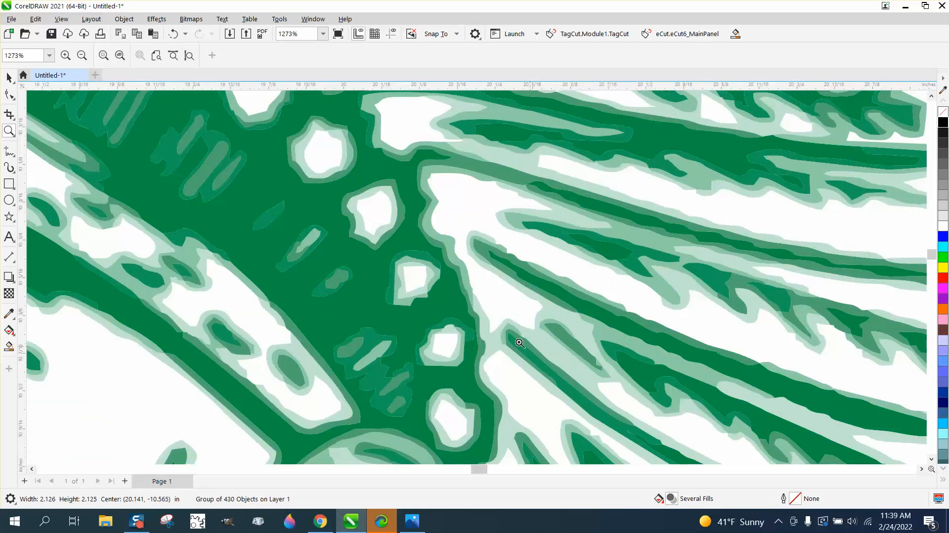
scroll(440, 302, down, 5)
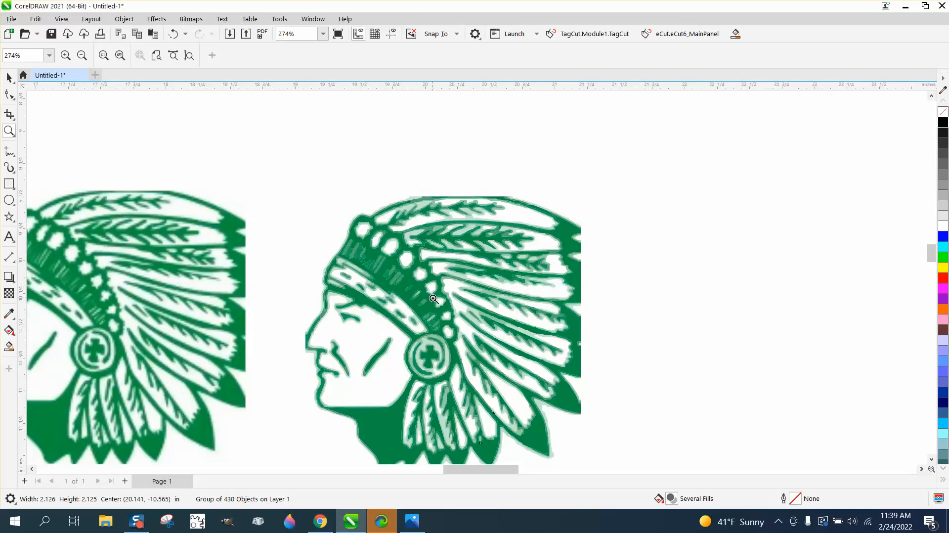
scroll(433, 299, down, 3)
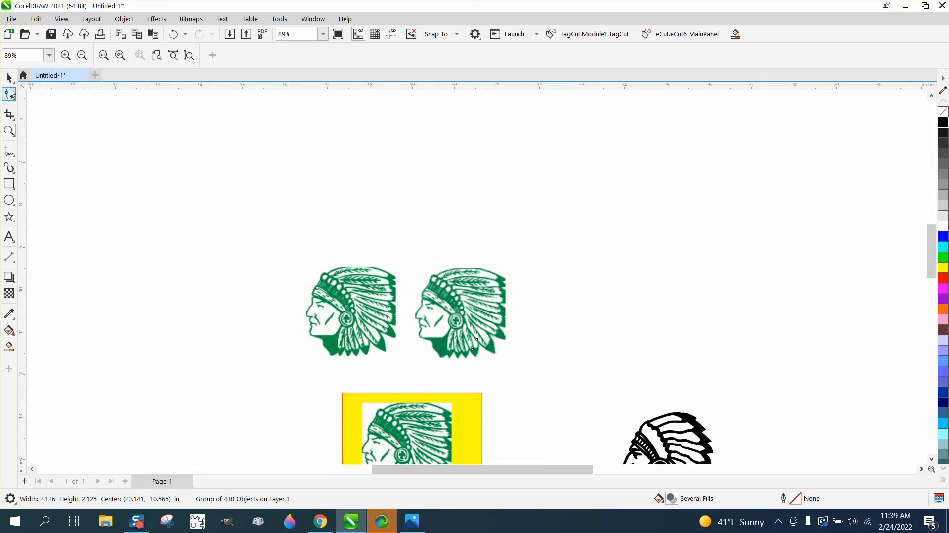
- Move the black chief curve up beside the two green heads and examine its outlines up close
click(9, 78)
drag(683, 419, 573, 270)
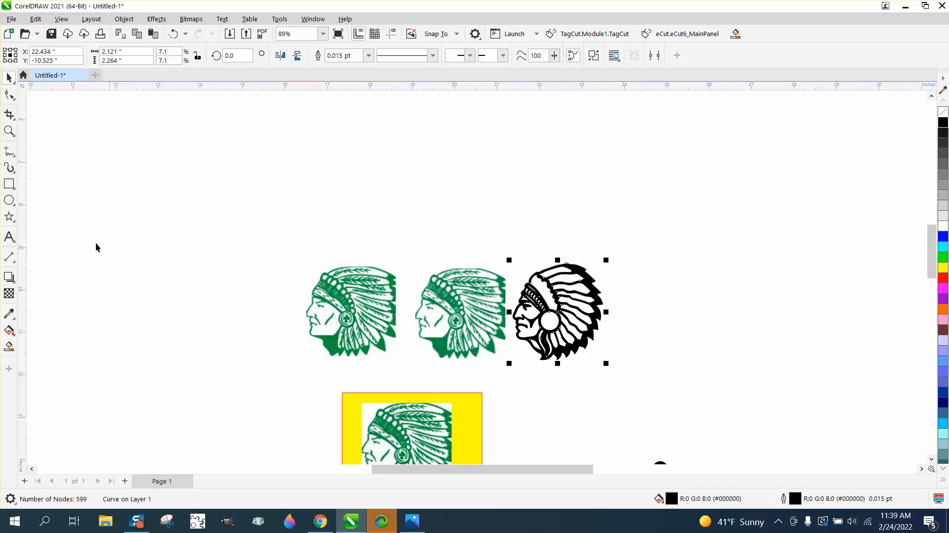
click(9, 130)
drag(505, 271, 672, 345)
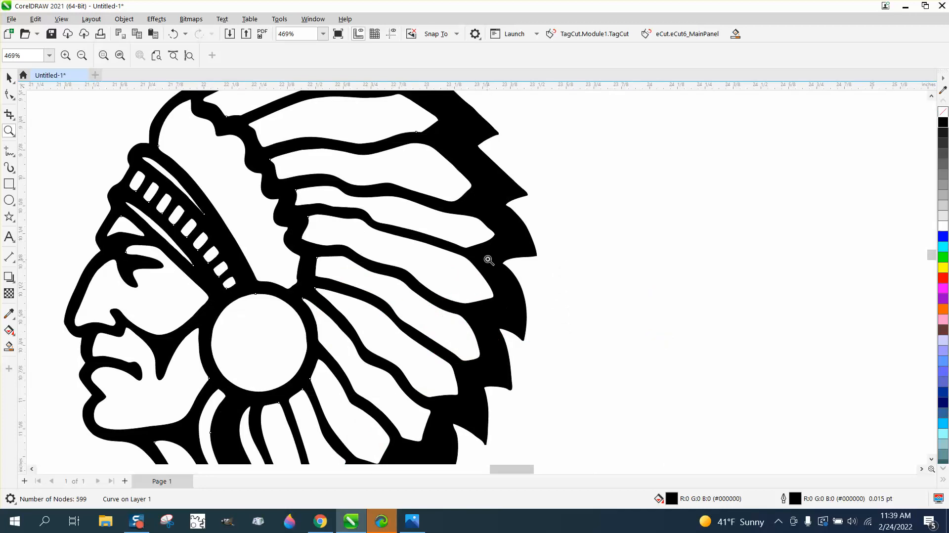
scroll(501, 269, down, 2)
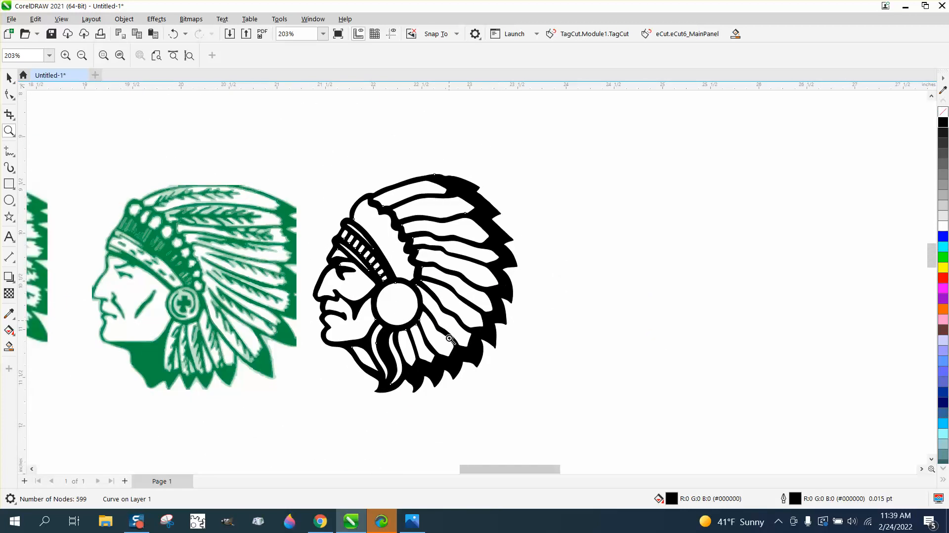
- Switch to Chrome and review the image size filter options for the "indian chief clipart" search
click(321, 520)
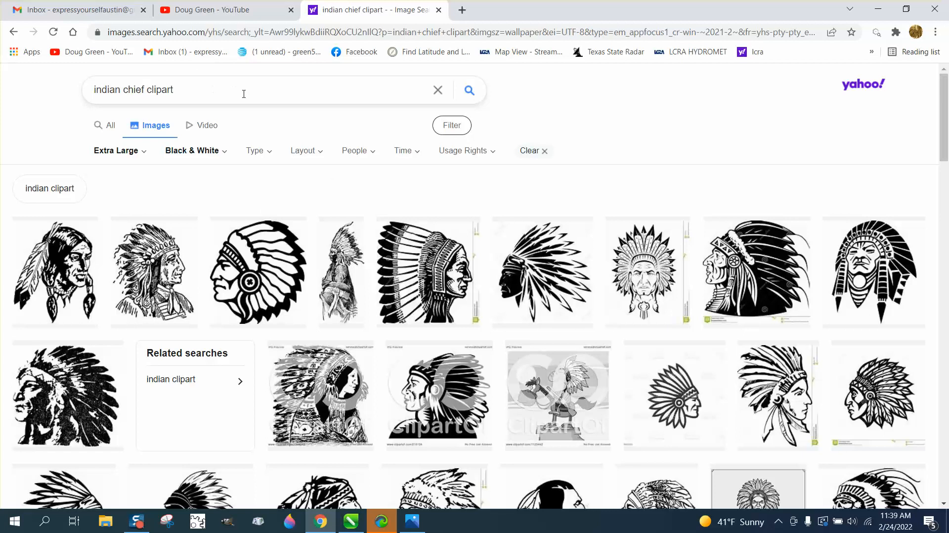
click(457, 126)
click(457, 127)
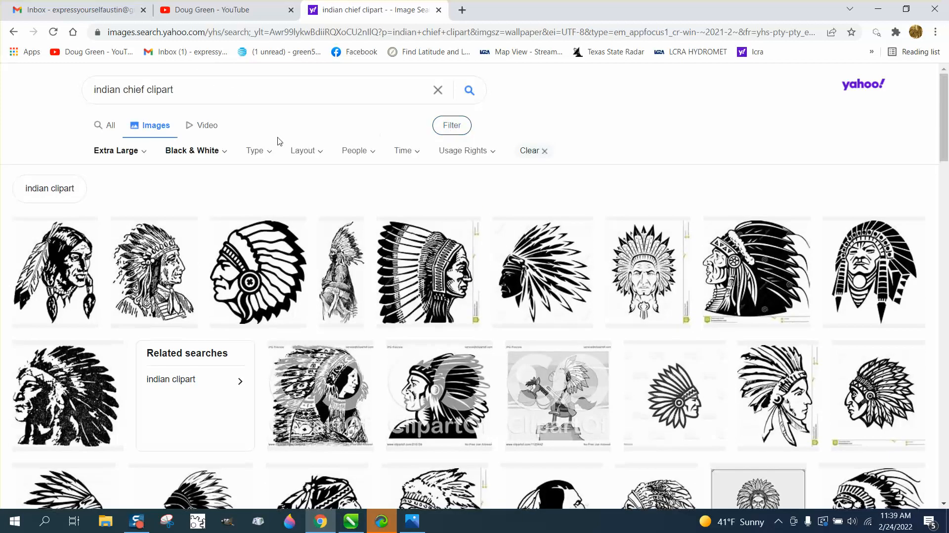
click(143, 155)
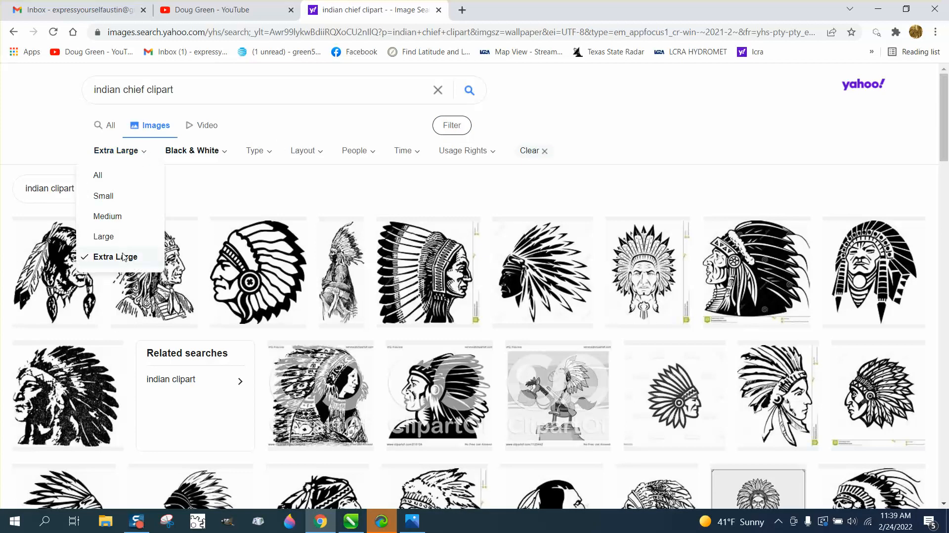
click(244, 141)
- Preview the clipground.com chief-head clipart, check the image's copy and save options, and close the preview
click(270, 250)
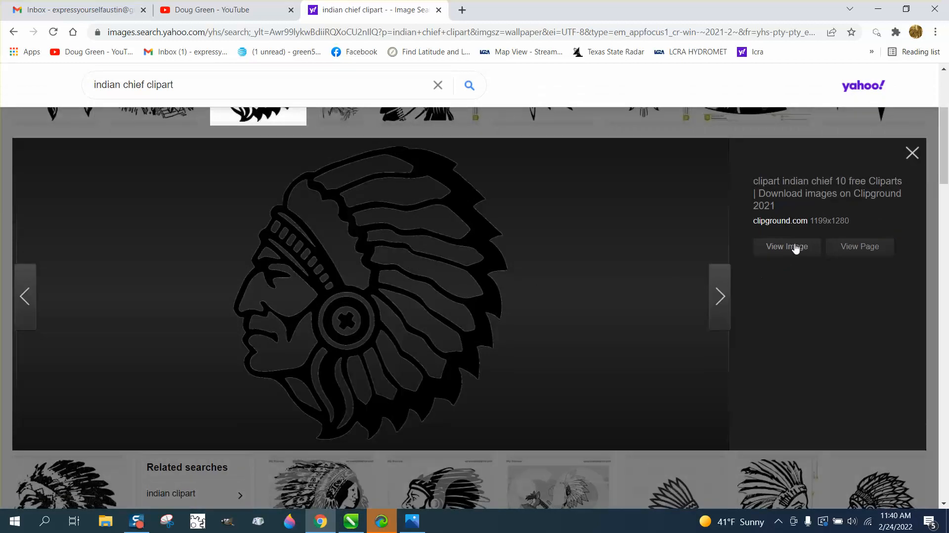
right_click(385, 282)
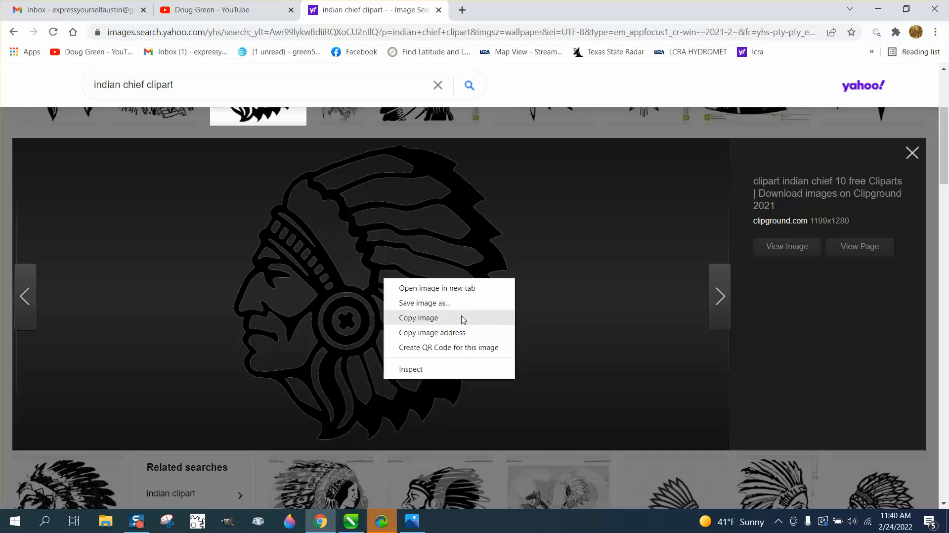
click(917, 155)
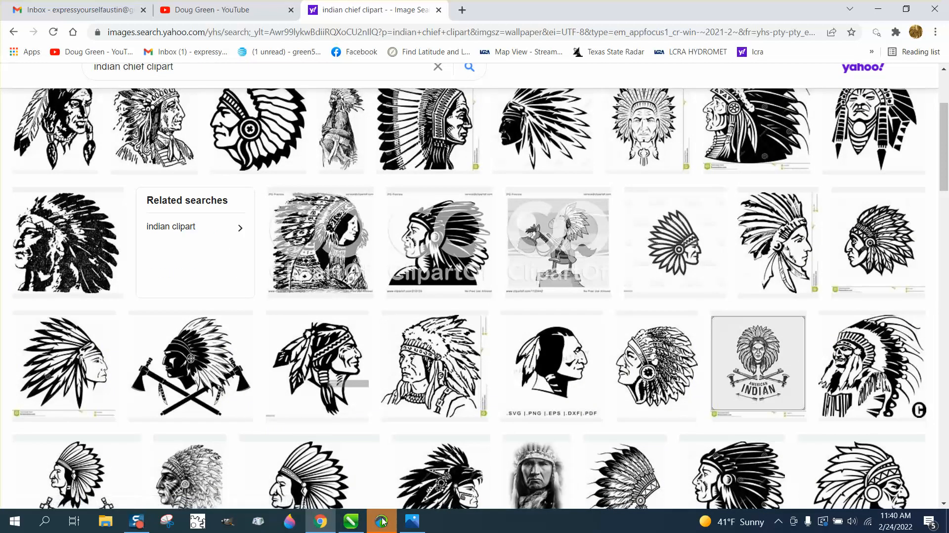
- Switch back to CorelDRAW and undo the move of the black chief curve
click(351, 521)
scroll(429, 326, down, 5)
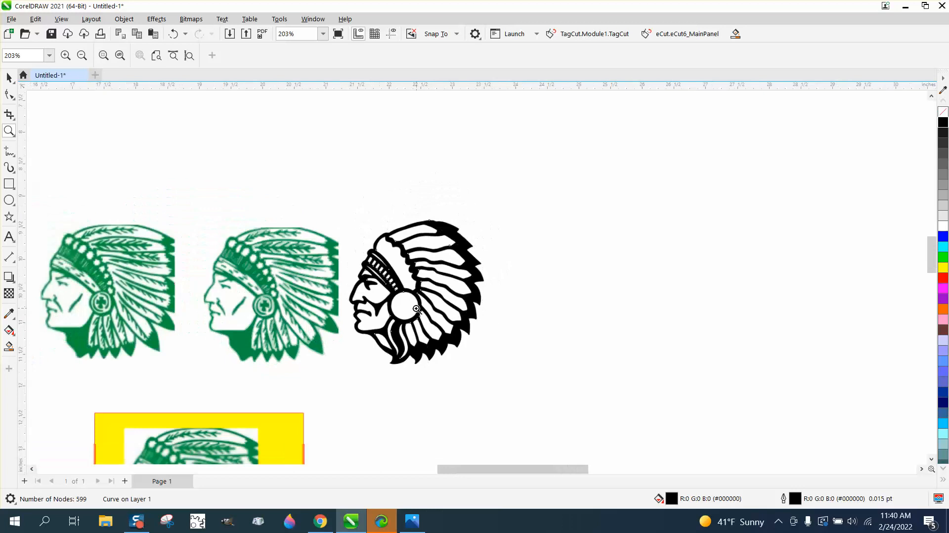
scroll(415, 299, down, 2)
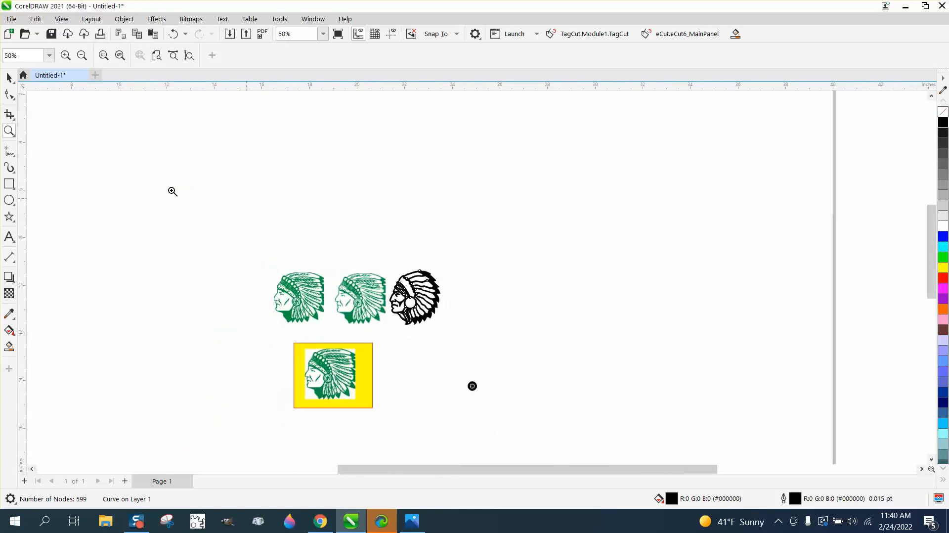
key(ctrl+z)
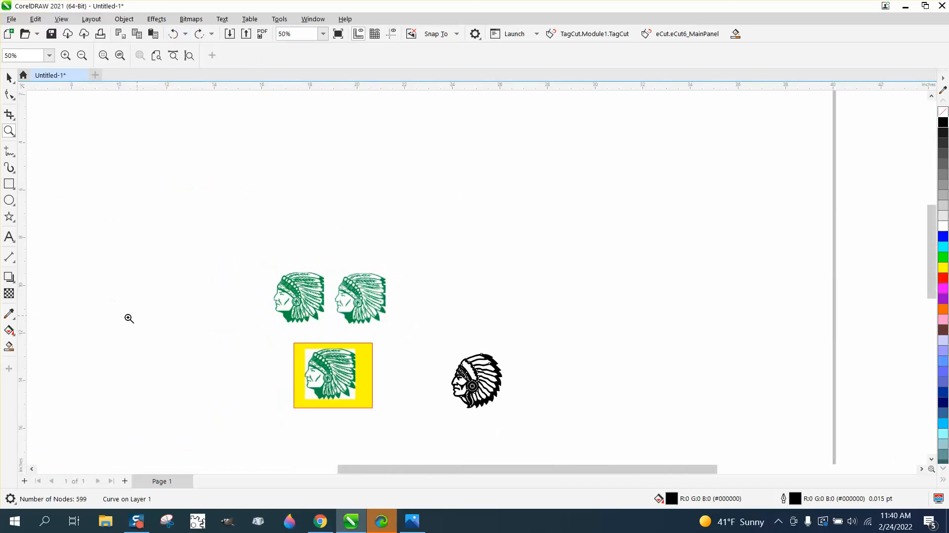
- Import apache-head-clipart-6.png from the Pictures folder and place it at its original size on the drawing
click(12, 19)
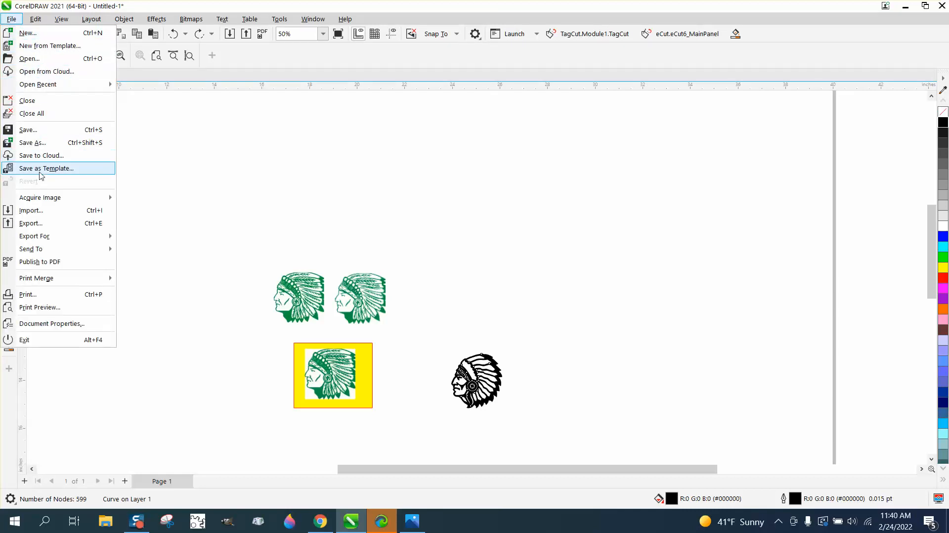
click(42, 214)
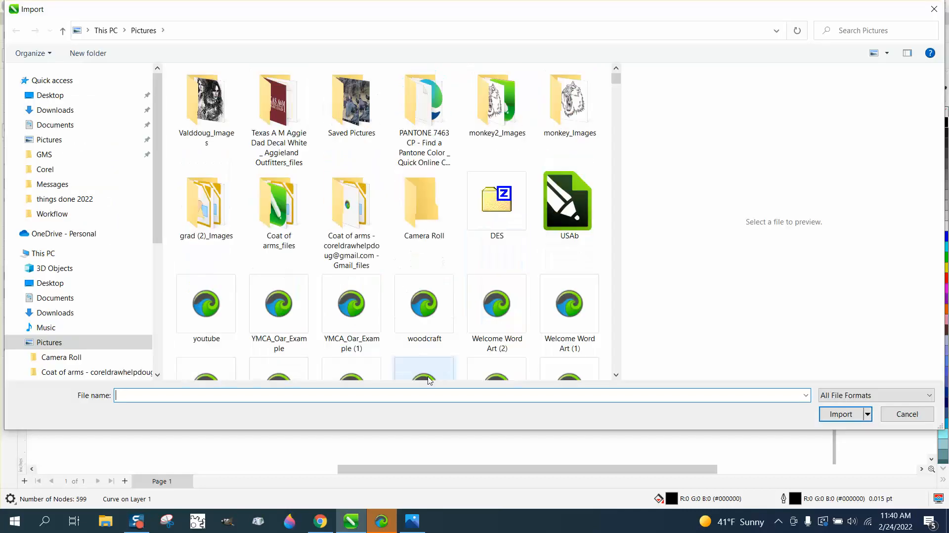
text(ap)
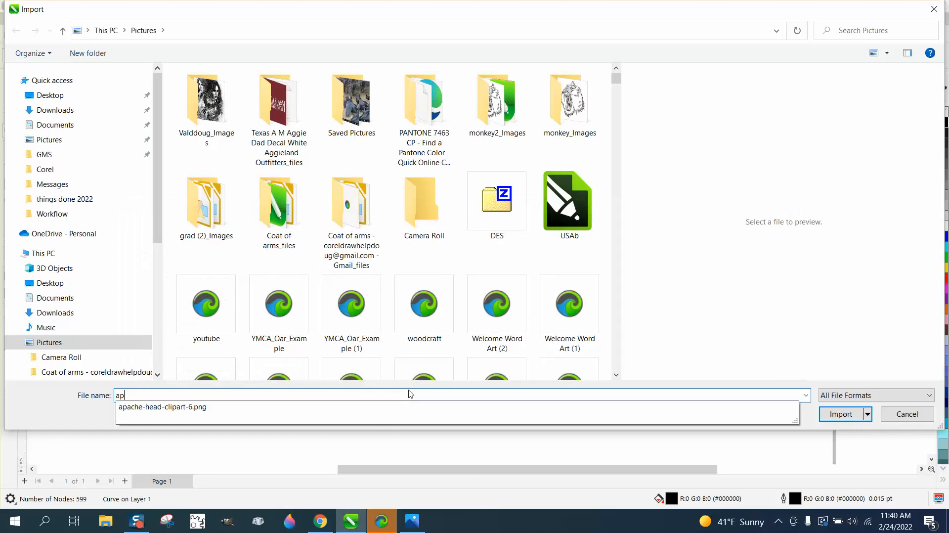
click(188, 410)
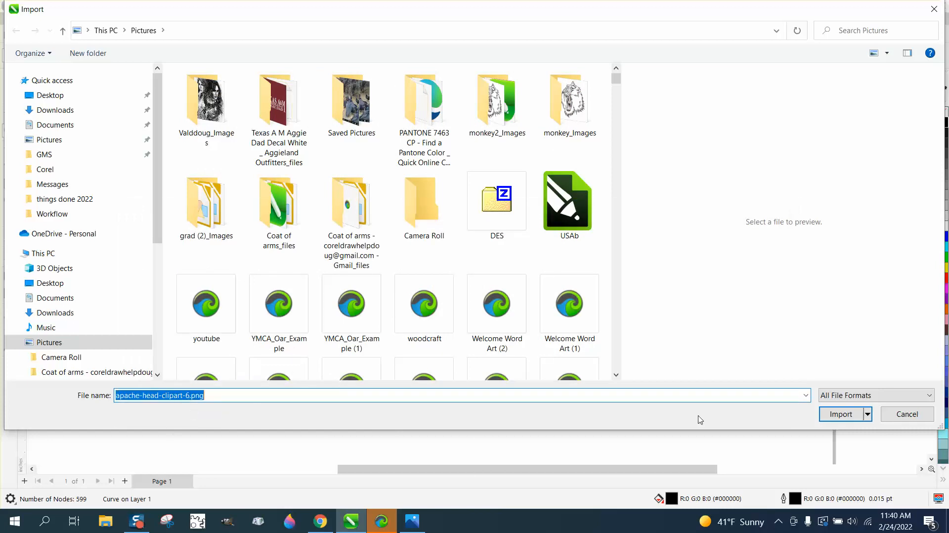
click(847, 417)
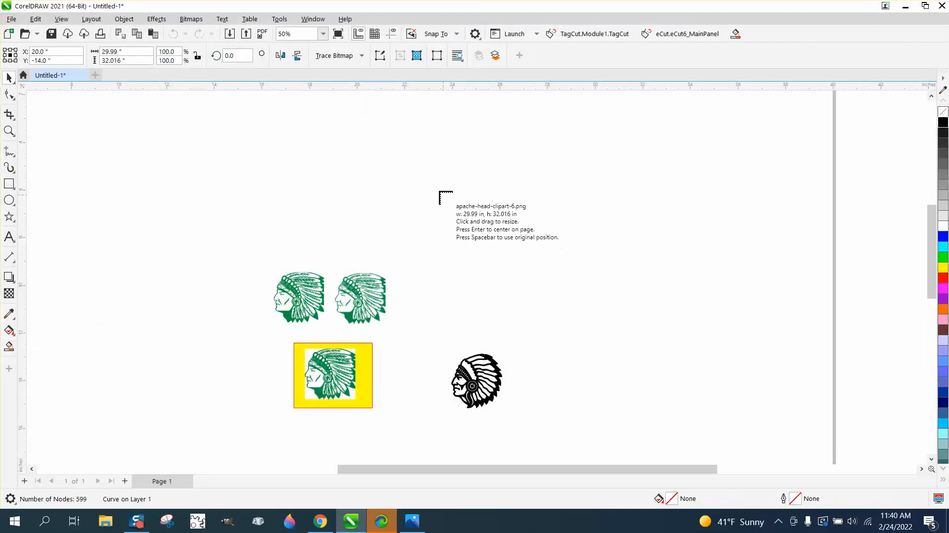
click(436, 187)
- Scale the imported chief bitmap down to about 3.54 by 3.78 inches and place it right of the small black chief
scroll(476, 197, down, 4)
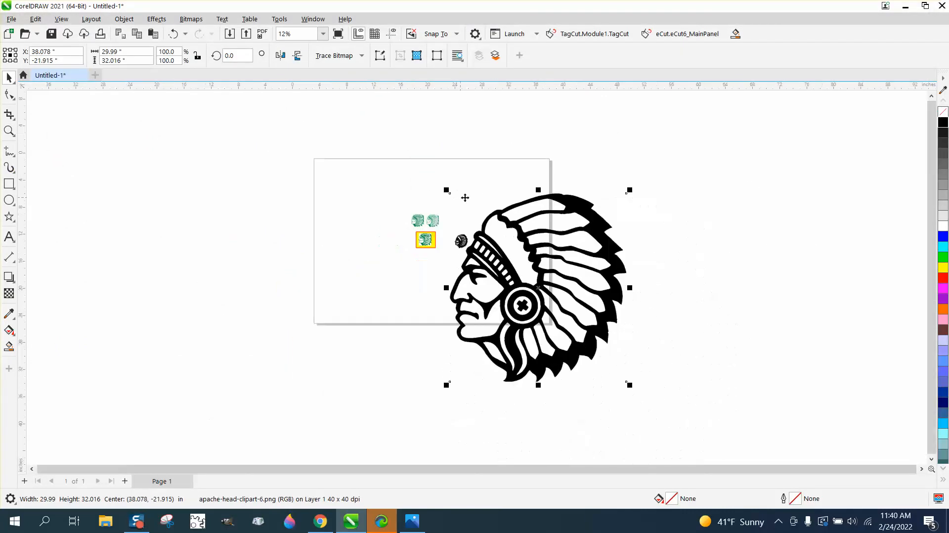
drag(589, 192, 460, 230)
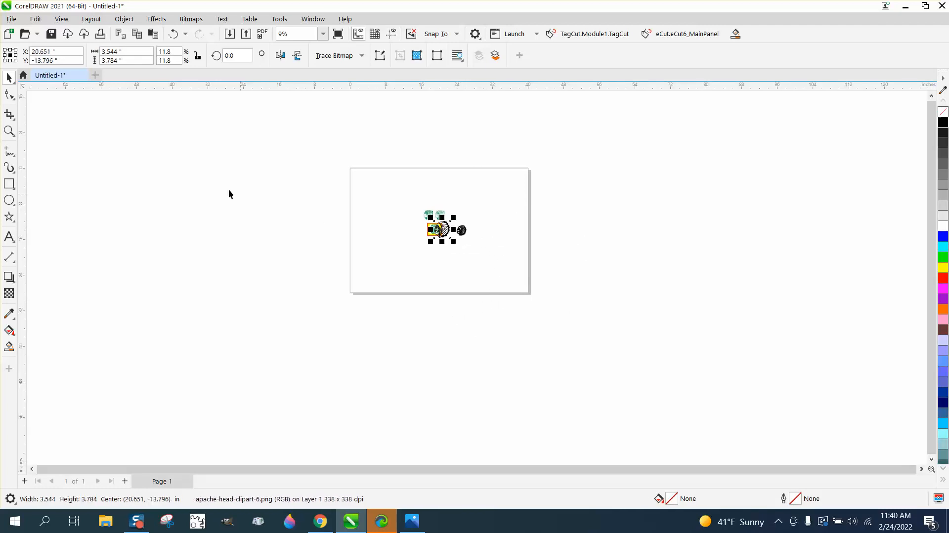
click(9, 131)
drag(426, 203, 533, 258)
click(9, 77)
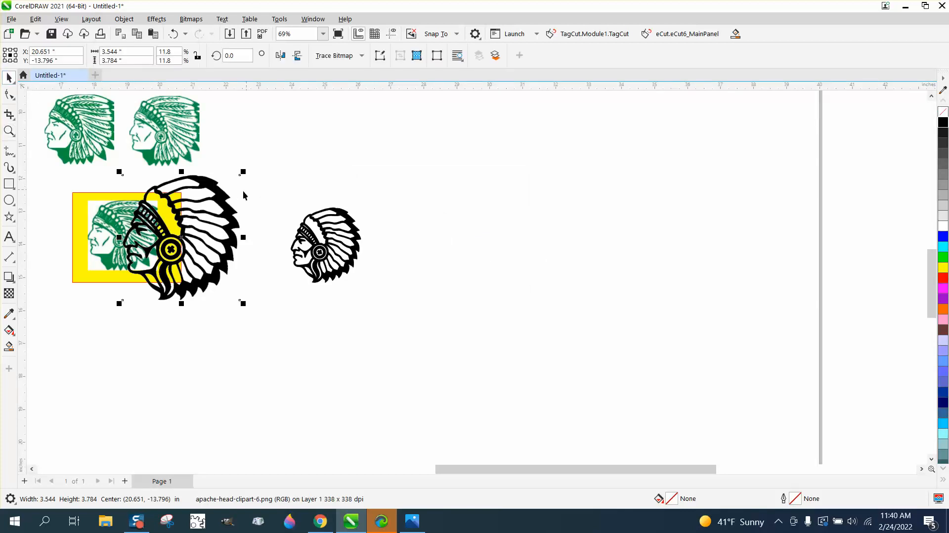
drag(225, 204, 482, 206)
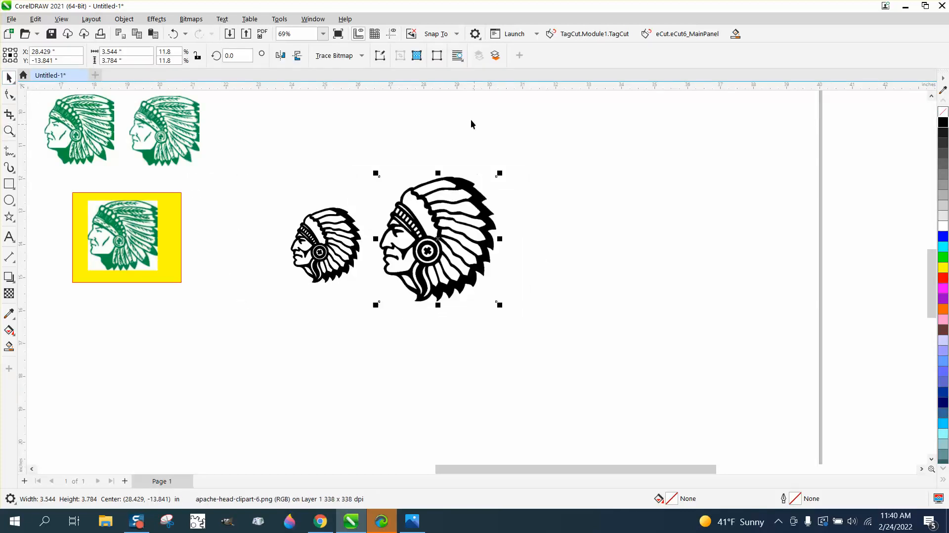
- Resample the imported chief bitmap at 338 dpi and 100% size, maintaining its aspect ratio
click(191, 18)
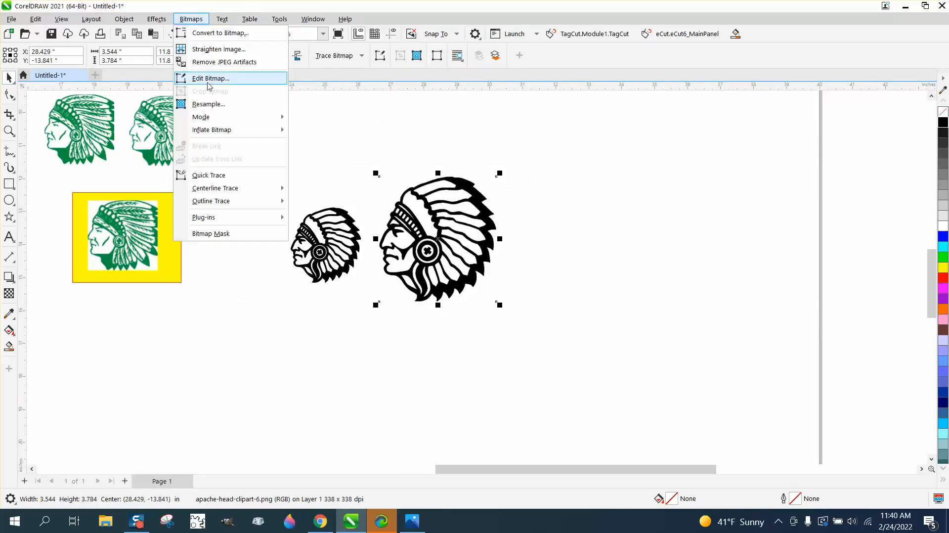
click(208, 104)
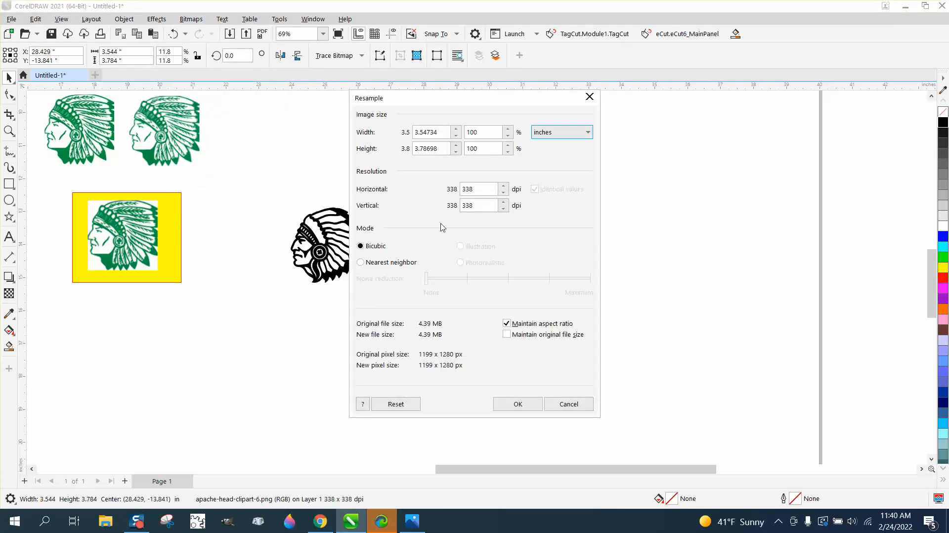
click(530, 403)
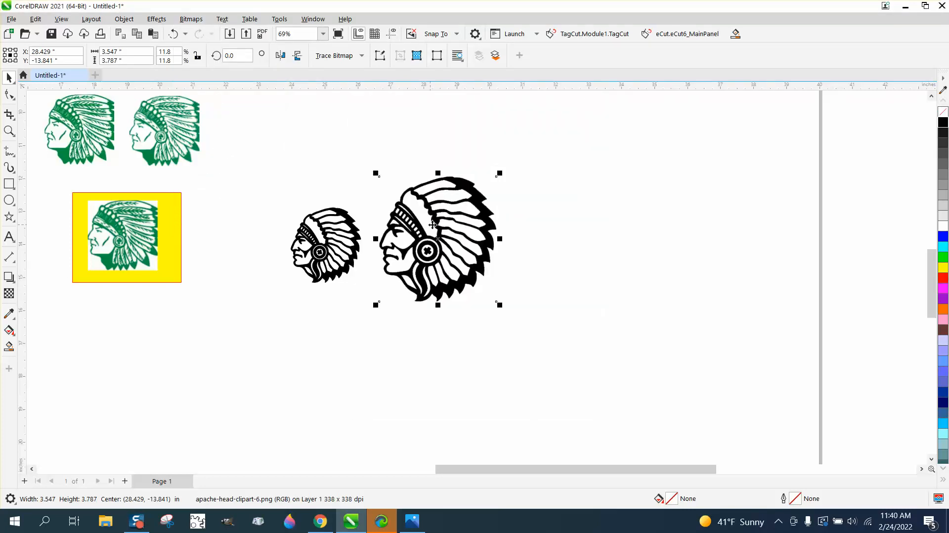
- Outline-trace the resampled chief bitmap as Clipart and place the traced copy to the right of the original bitmap
click(361, 56)
mouse_move(359, 98)
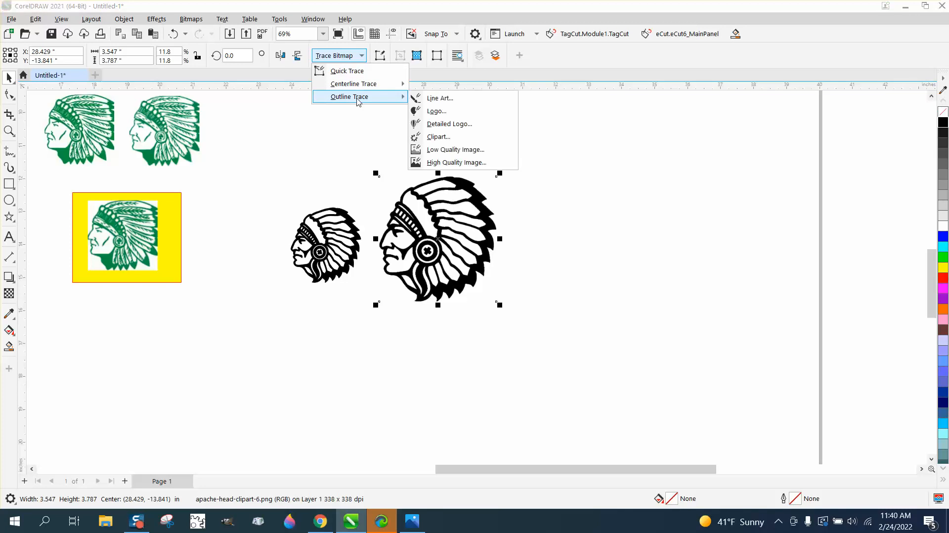
click(441, 138)
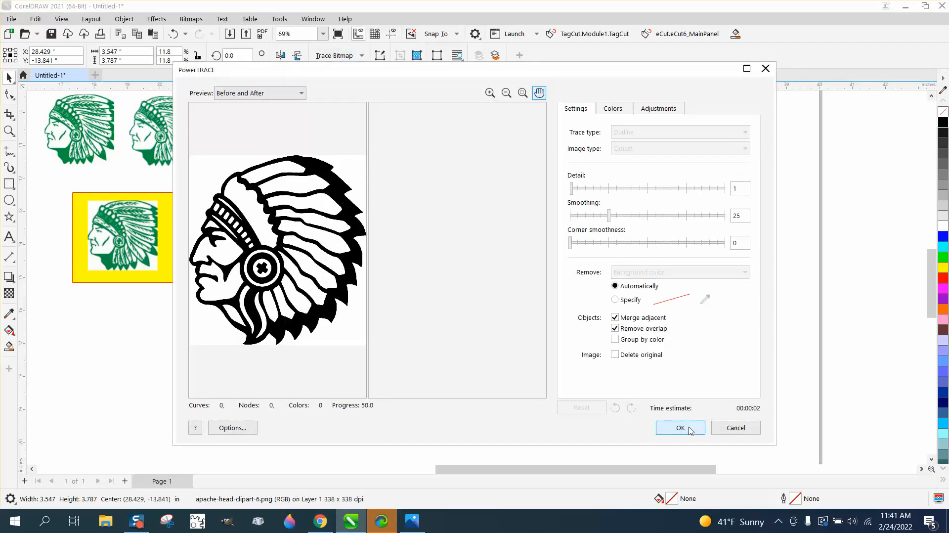
click(680, 427)
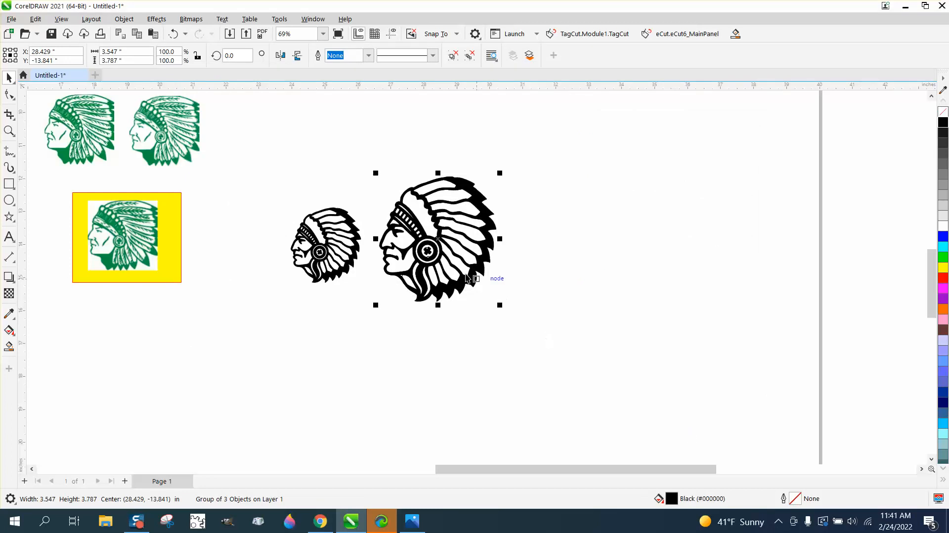
mouse_move(440, 252)
mouse_down()
mouse_move(624, 252)
mouse_move(600, 250)
mouse_move(576, 163)
mouse_move(603, 162)
mouse_move(637, 247)
mouse_up()
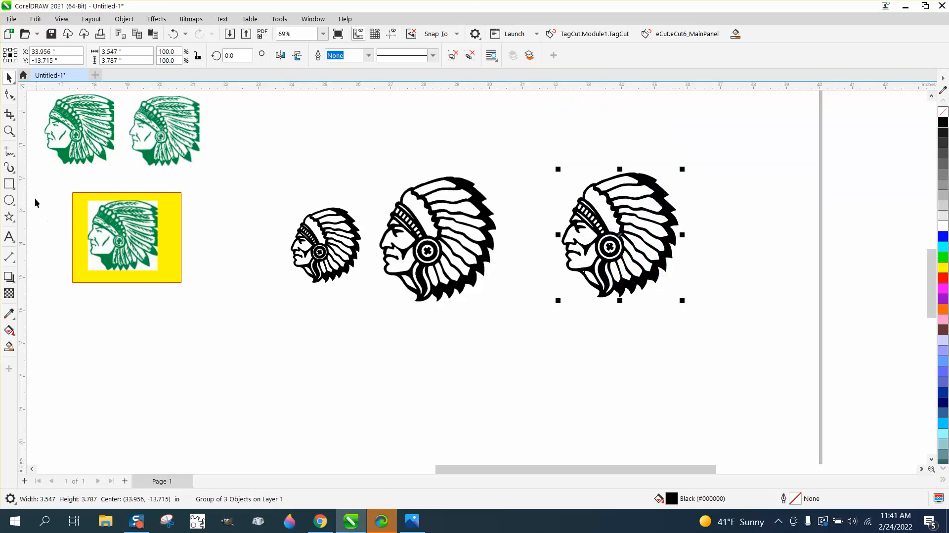
- Draw a rectangle about 5.2 by 4.03 inches over the traced chief with a yellow fill and red outline
click(13, 135)
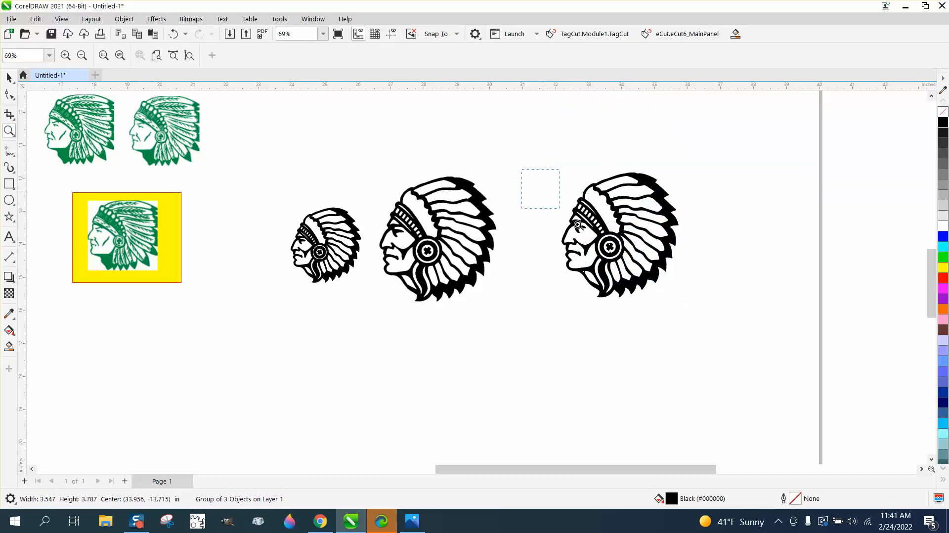
click(753, 314)
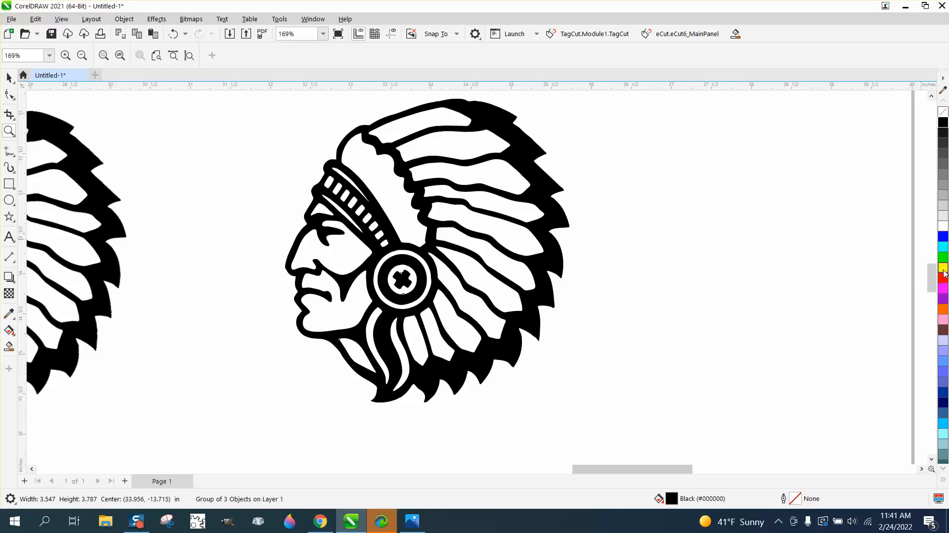
scroll(564, 286, down, 1)
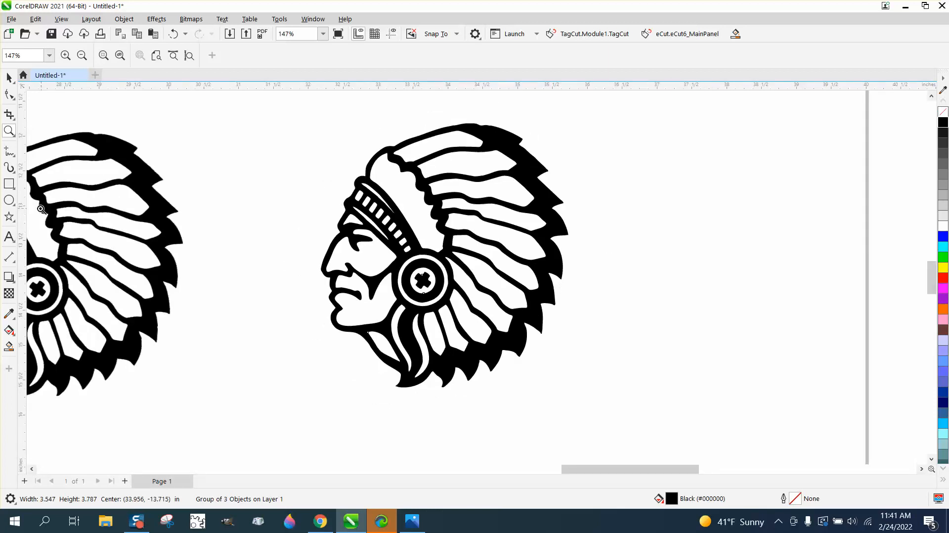
click(9, 187)
drag(284, 119, 647, 400)
right_click(942, 278)
click(943, 268)
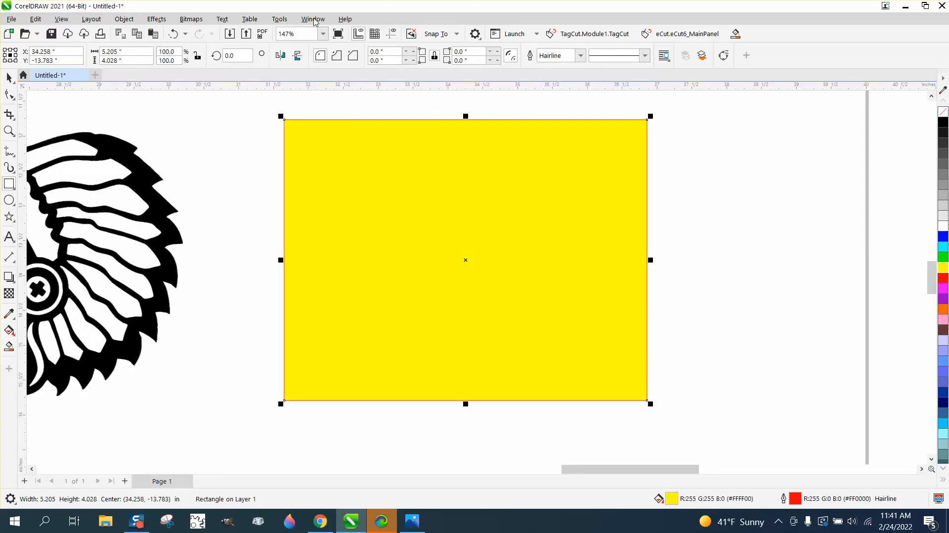
- Send the yellow rectangle to the back of the page, behind the traced chief
click(61, 20)
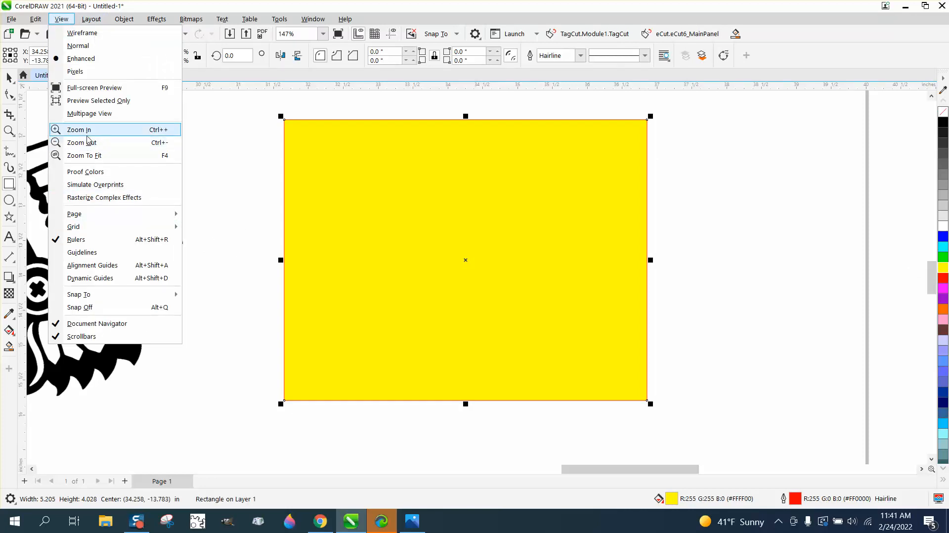
mouse_move(122, 21)
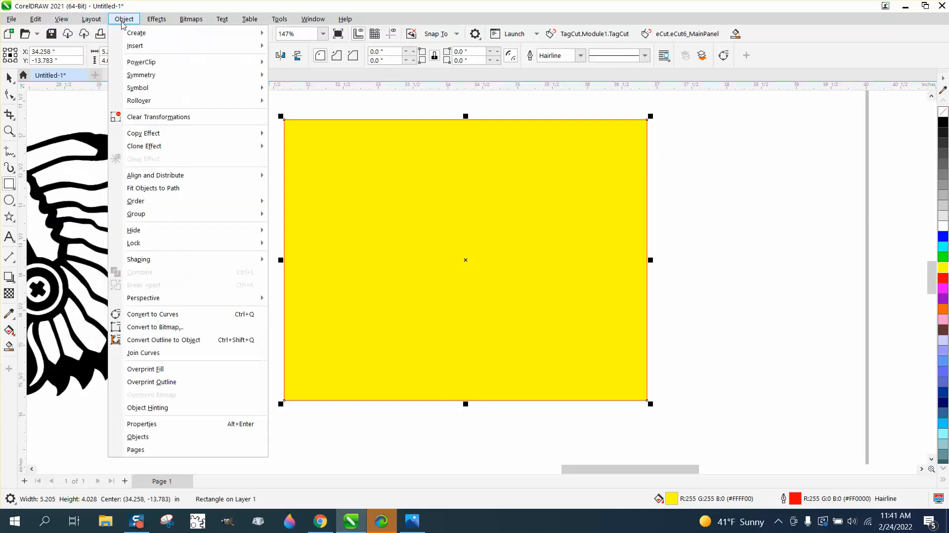
mouse_move(148, 201)
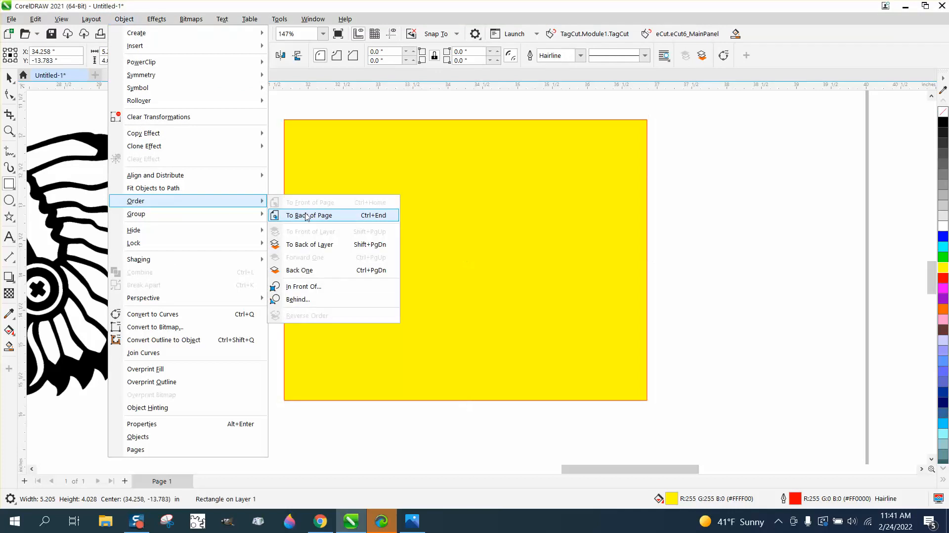
click(310, 215)
- Remove the yellow fill from the rectangle around the traced chief and delete the rectangle
click(9, 77)
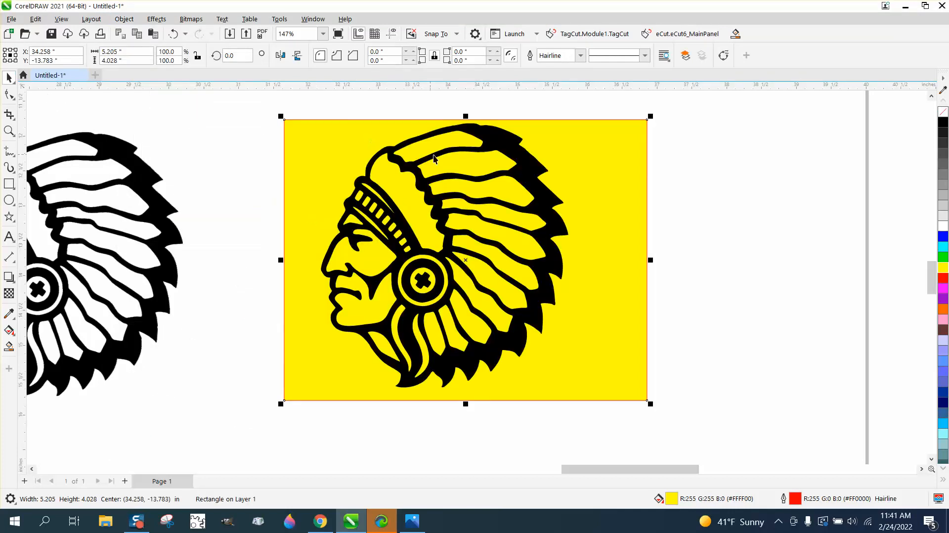
click(942, 112)
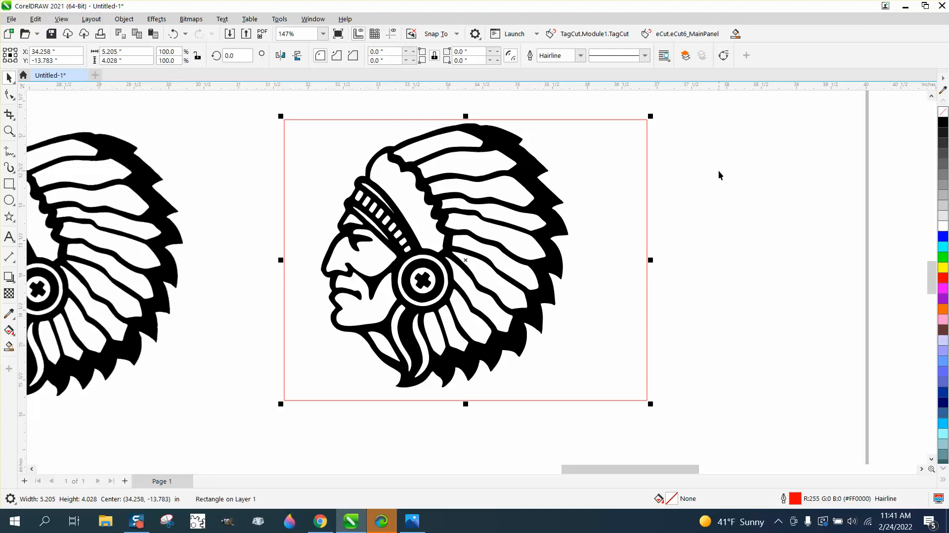
key(Delete)
- Give the traced chief no fill and a black hairline outline, and ungroup it
click(545, 183)
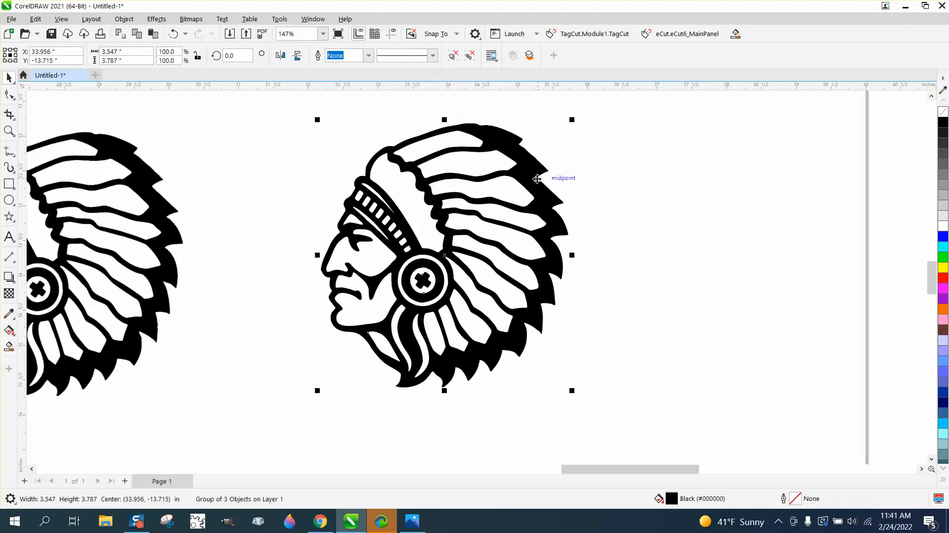
click(942, 113)
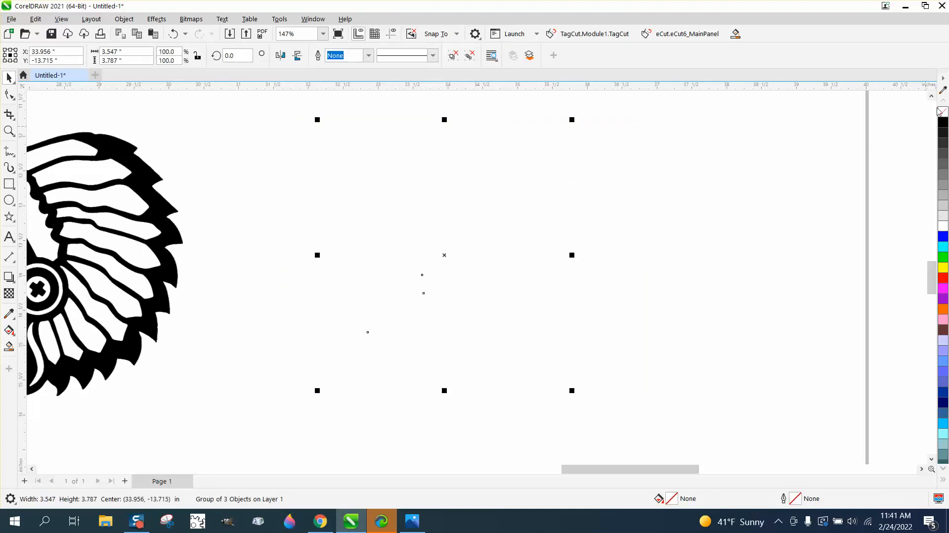
right_click(943, 124)
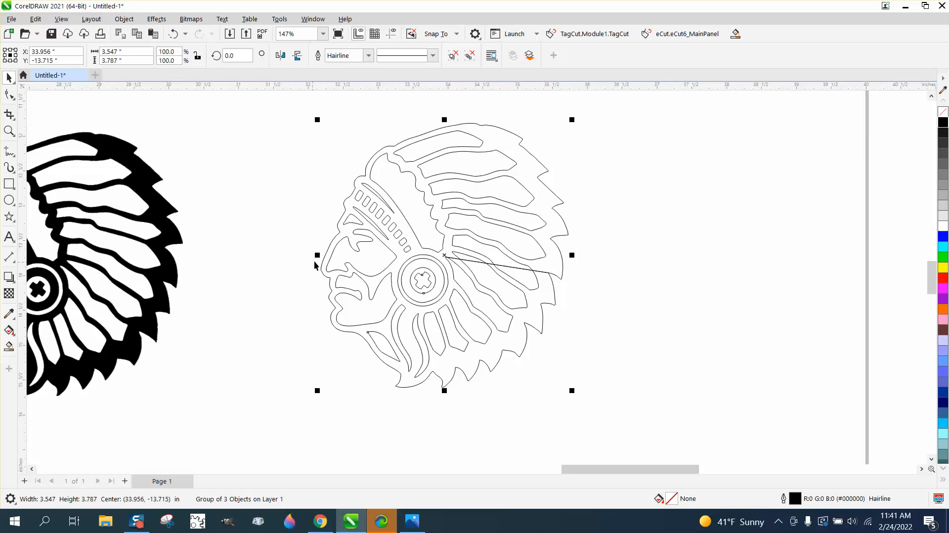
click(124, 19)
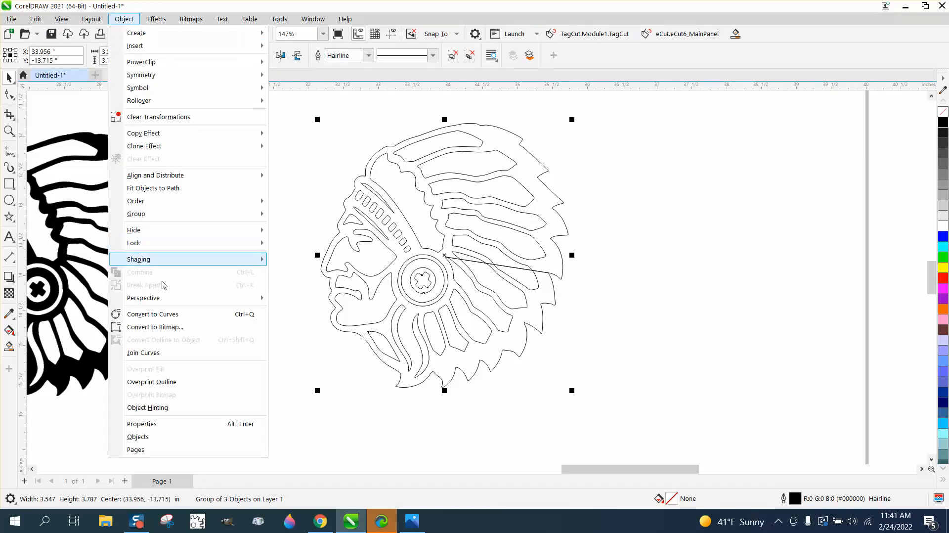
mouse_move(225, 218)
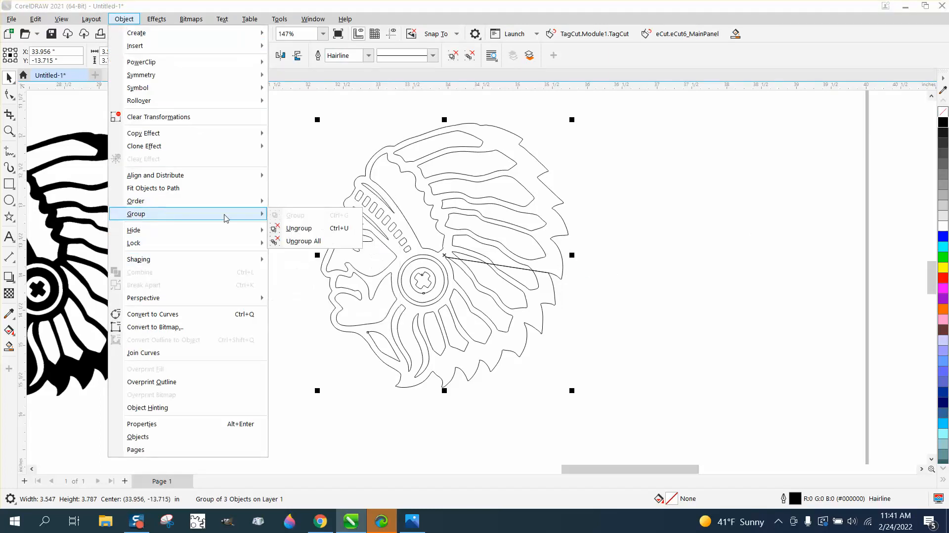
click(299, 228)
- Delete the stray node causing the straight line that runs across the feathers from beside the round ear ornament
click(9, 131)
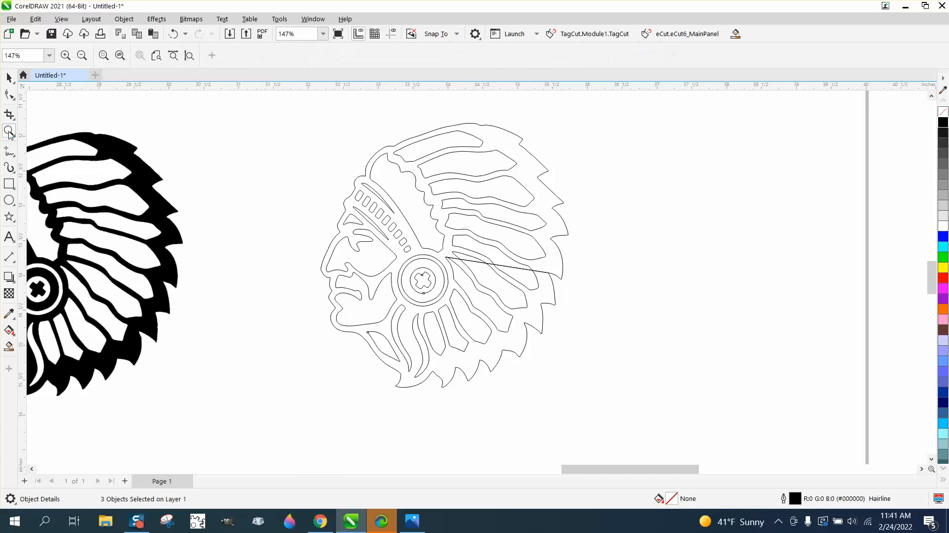
scroll(513, 269, up, 3)
click(9, 94)
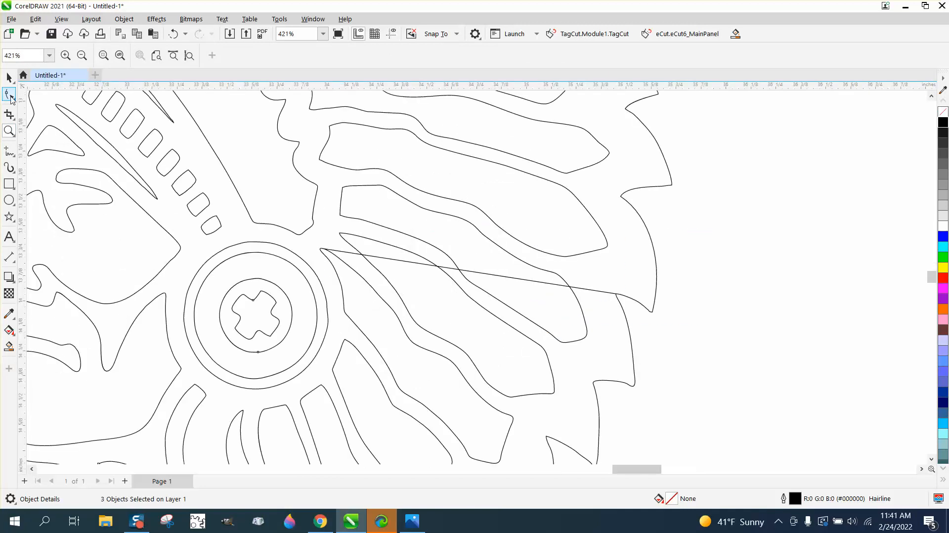
click(320, 249)
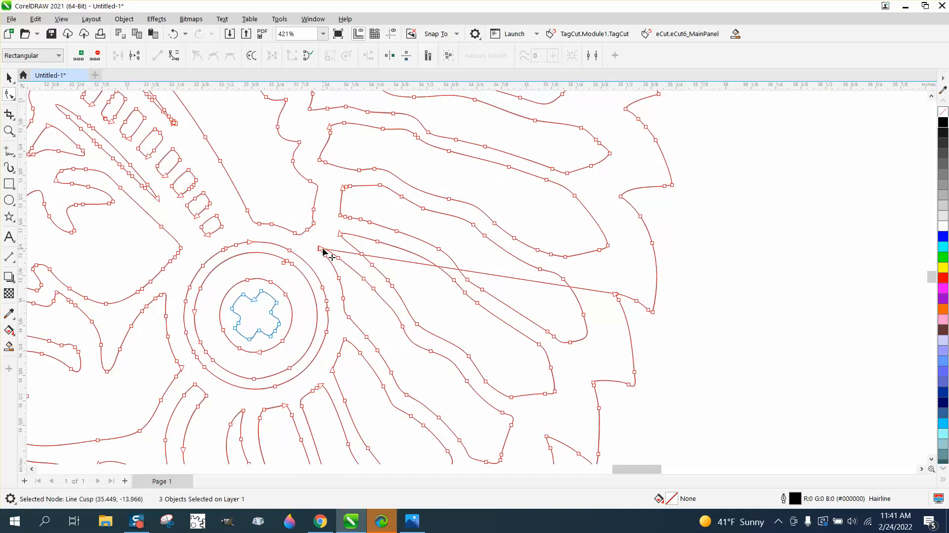
key(Delete)
scroll(507, 298, down, 2)
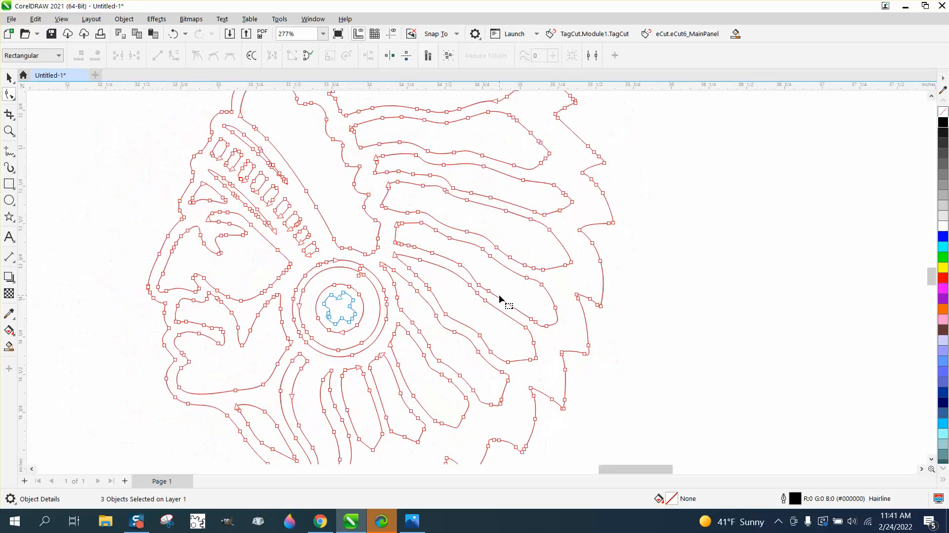
scroll(502, 295, down, 2)
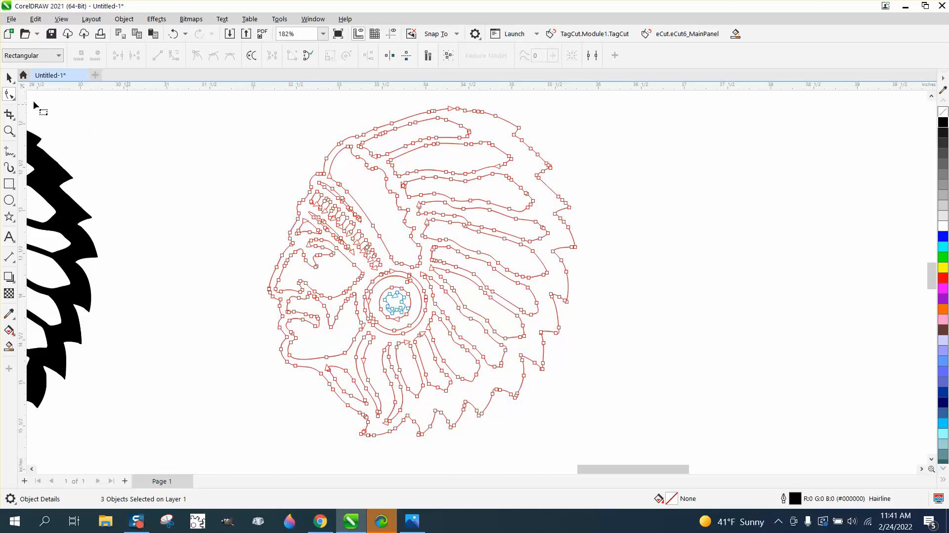
- Fill the traced chief curves with black and remove their outline
click(9, 77)
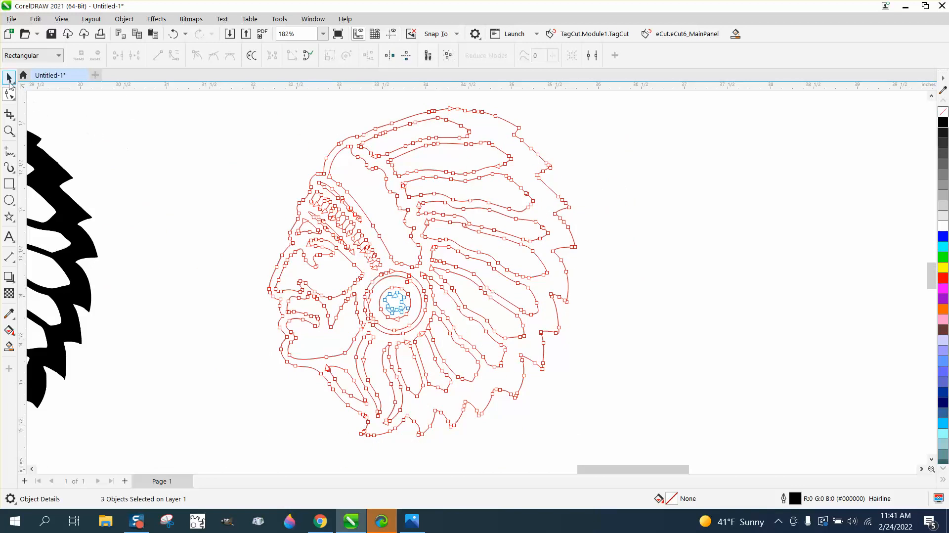
click(942, 123)
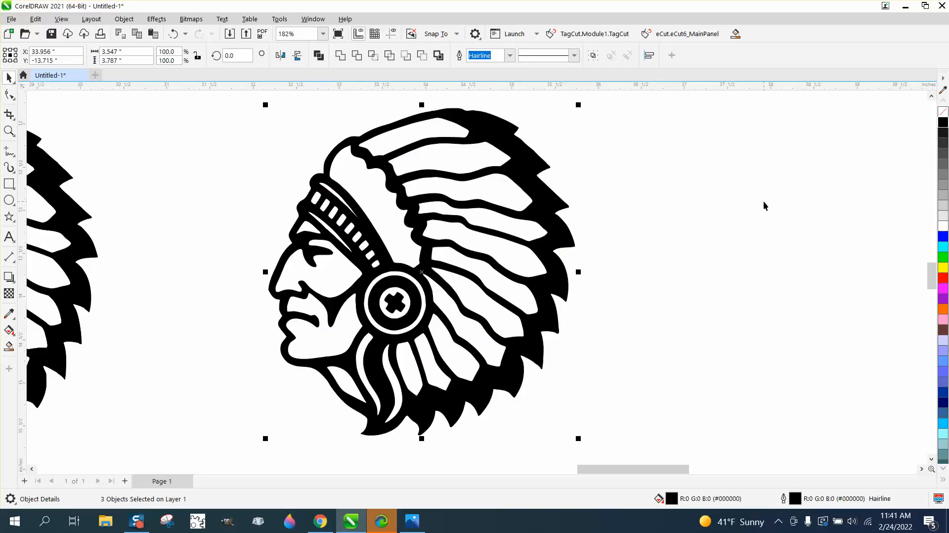
right_click(944, 112)
scroll(721, 187, down, 2)
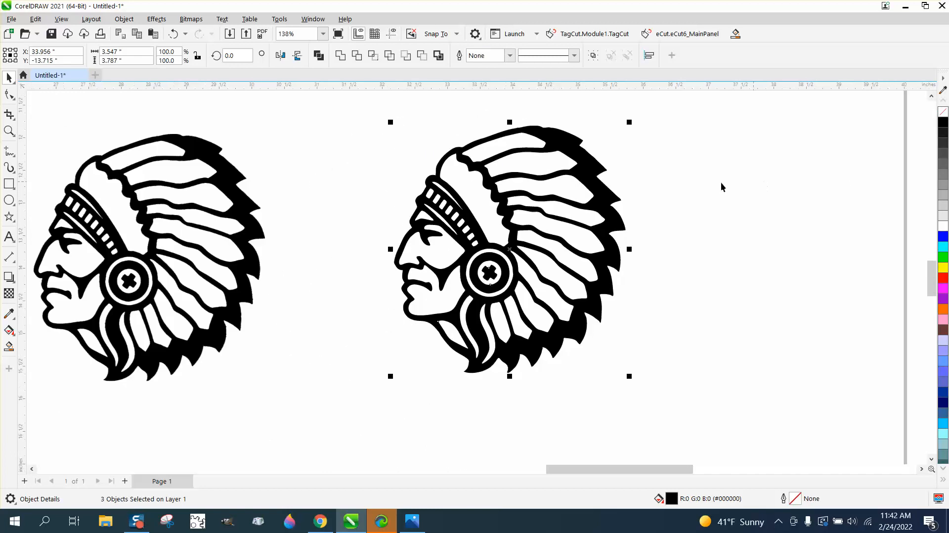
- Scale the traced chief to about 2.09 by 2.23 inches and place it beside the green chiefs
mouse_move(375, 106)
mouse_down()
mouse_move(392, 192)
mouse_move(680, 353)
mouse_move(719, 398)
mouse_up()
drag(631, 122, 415, 211)
scroll(599, 301, down, 1)
scroll(541, 283, down, 1)
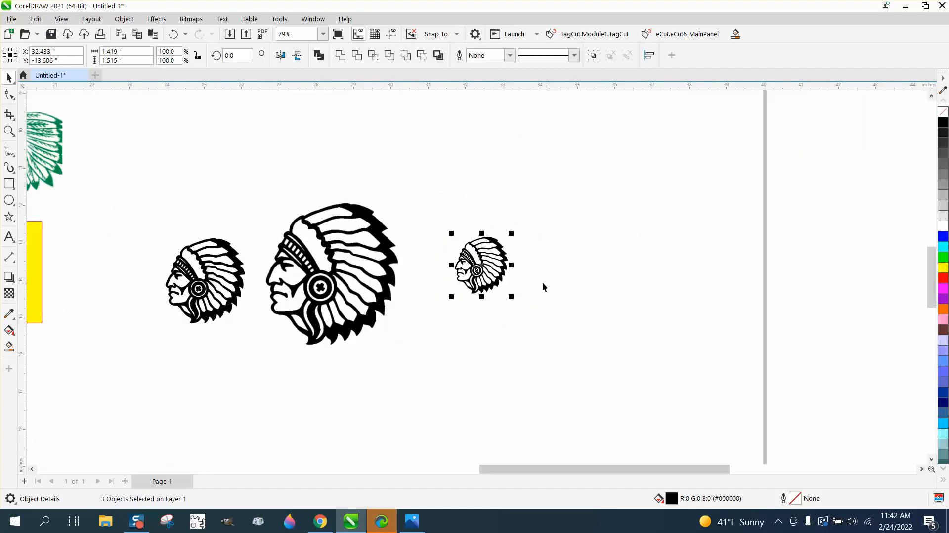
drag(506, 268, 157, 214)
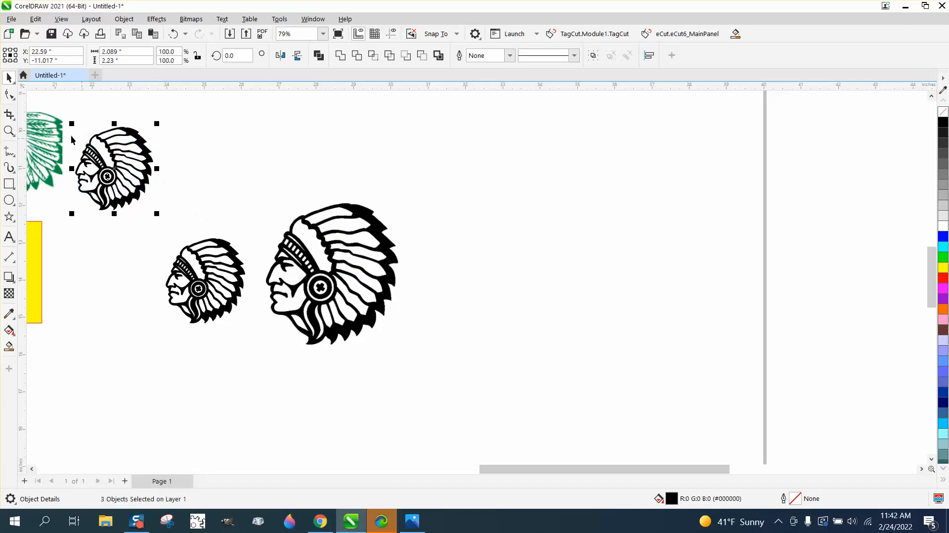
- Examine the edge quality of the traced black chief and its round ear ornament against the neighbouring green chief
click(9, 131)
scroll(247, 226, down, 1)
drag(79, 158, 221, 219)
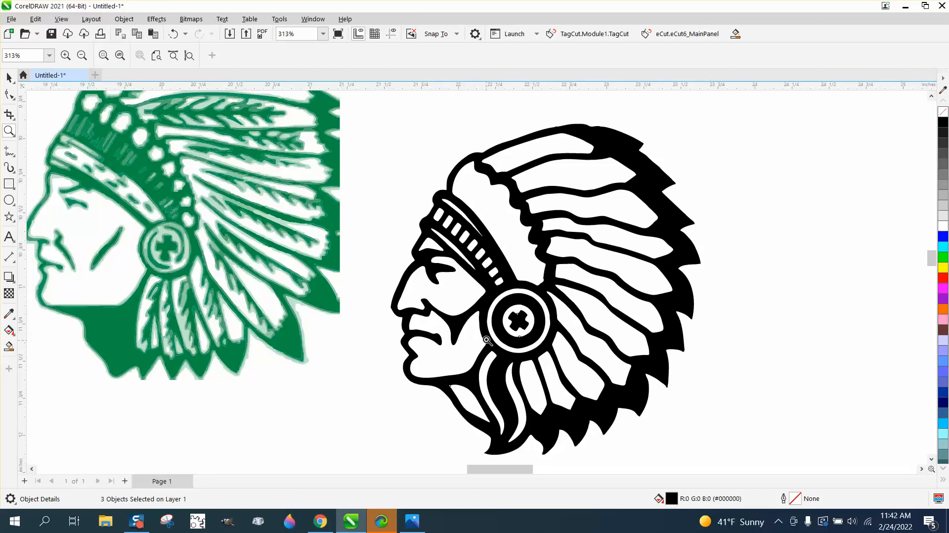
drag(507, 305, 565, 353)
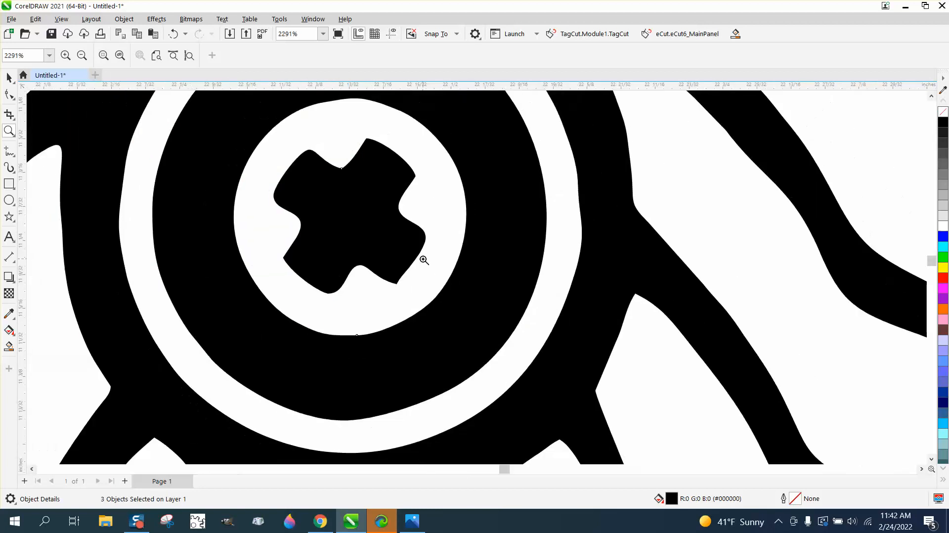
scroll(423, 259, down, 5)
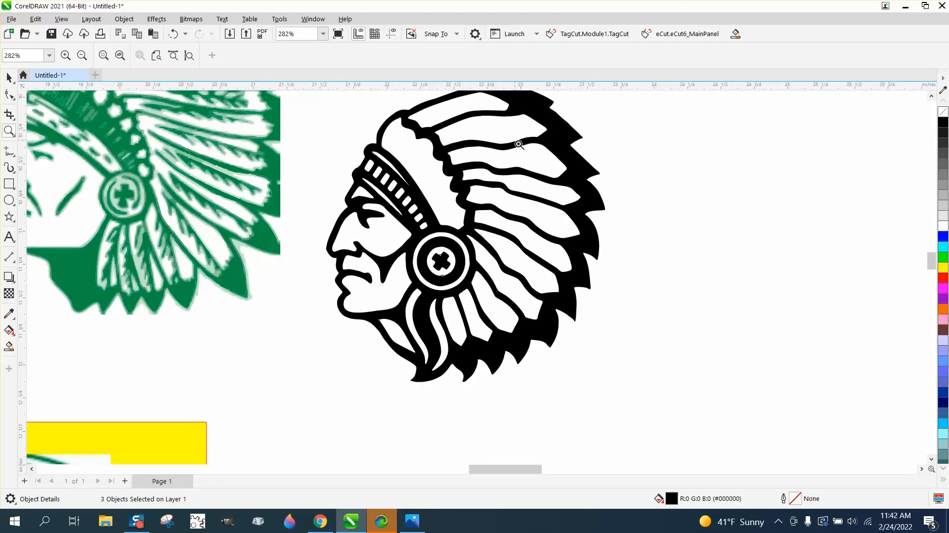
scroll(568, 218, down, 2)
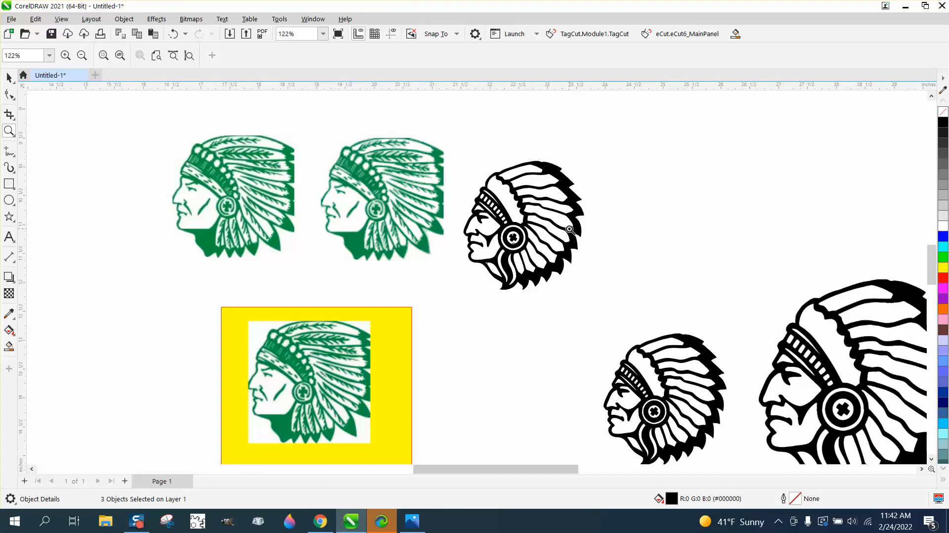